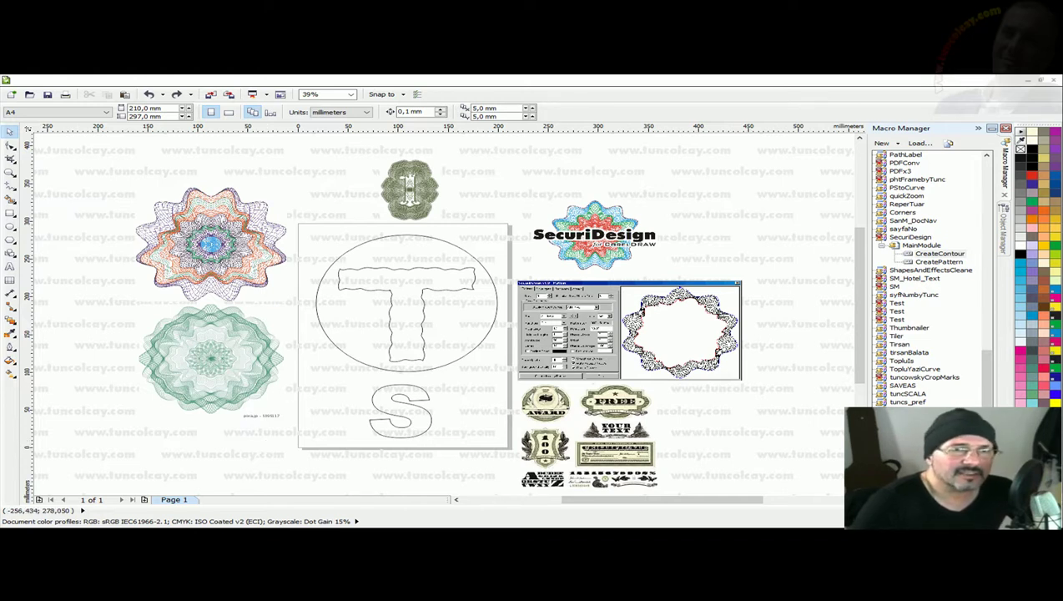
Step: Examine the sample guilloche rosettes, certificate ornaments and SecuriDesign reference images placed around the page
click(9, 173)
drag(116, 185, 292, 301)
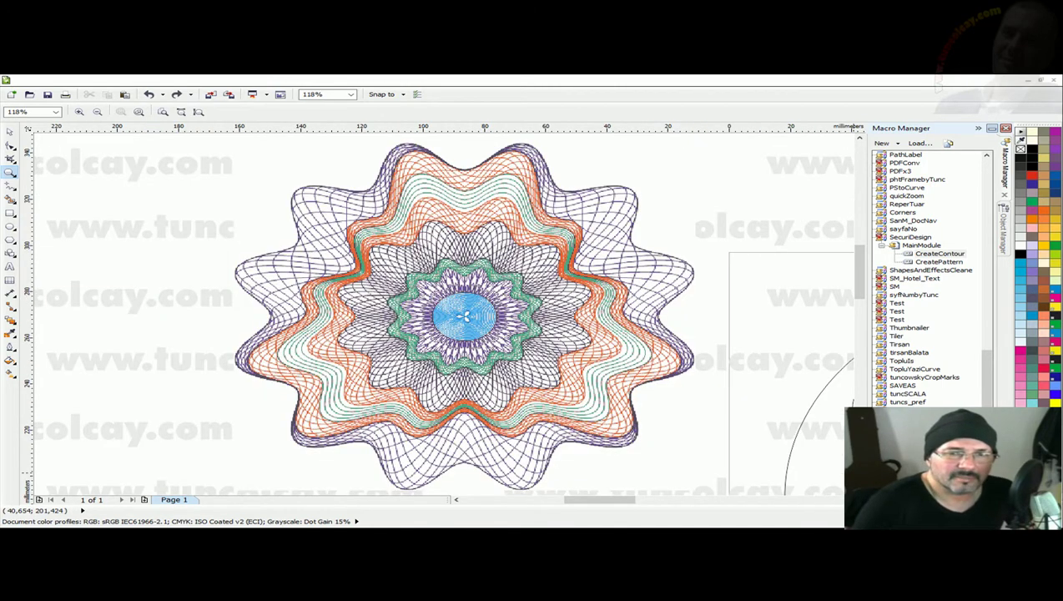
scroll(465, 316, down, 10)
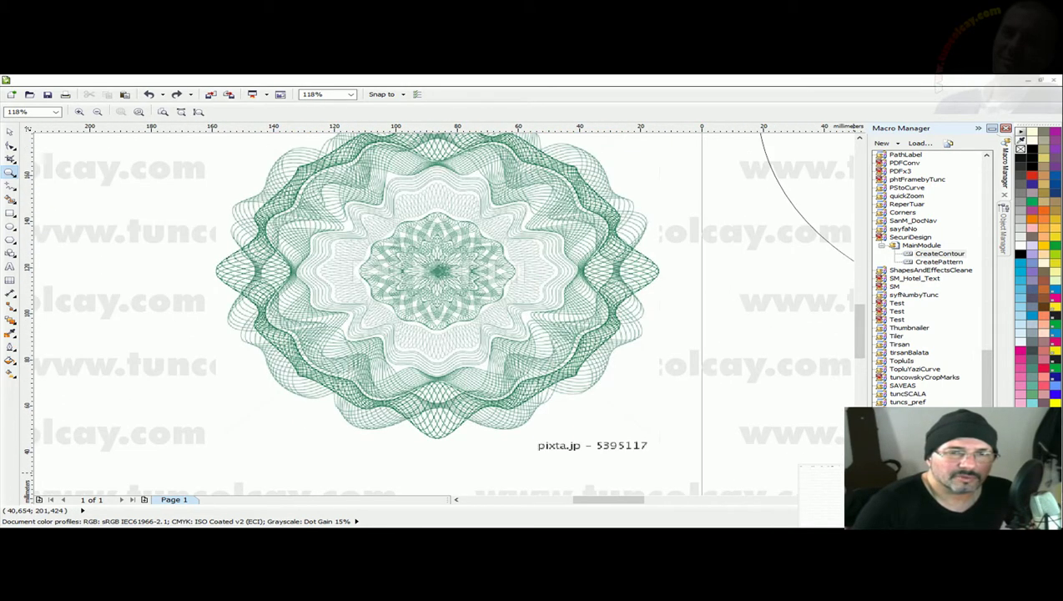
scroll(442, 309, right, 10)
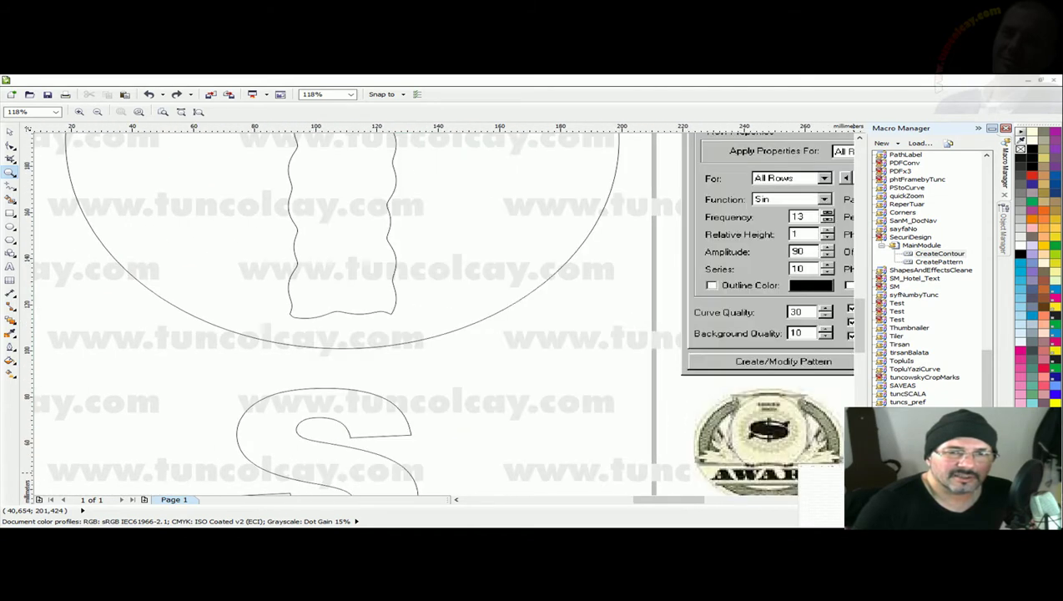
scroll(442, 309, down, 5)
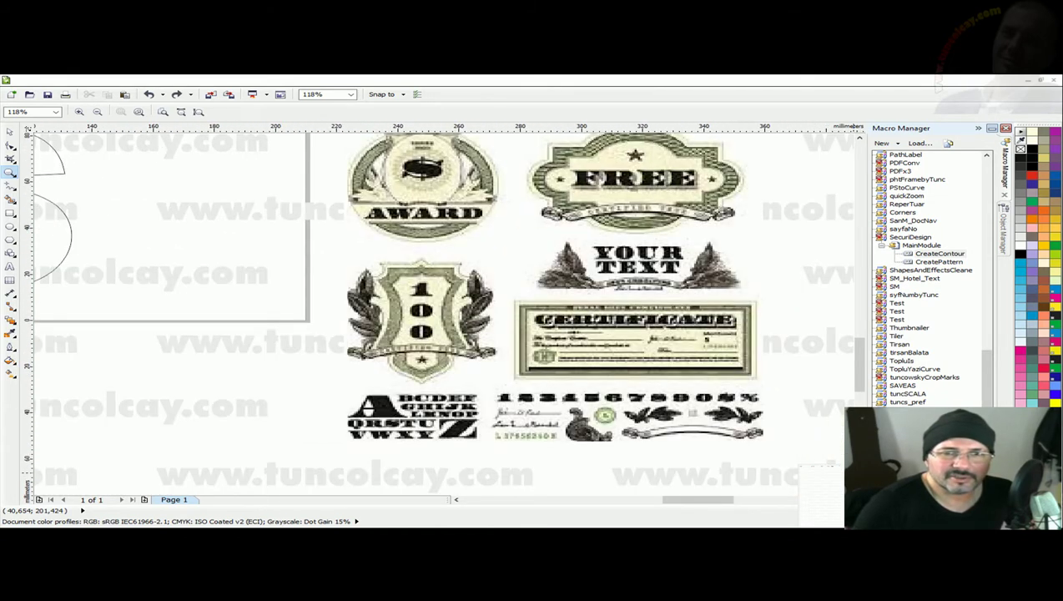
scroll(500, 292, right, 3)
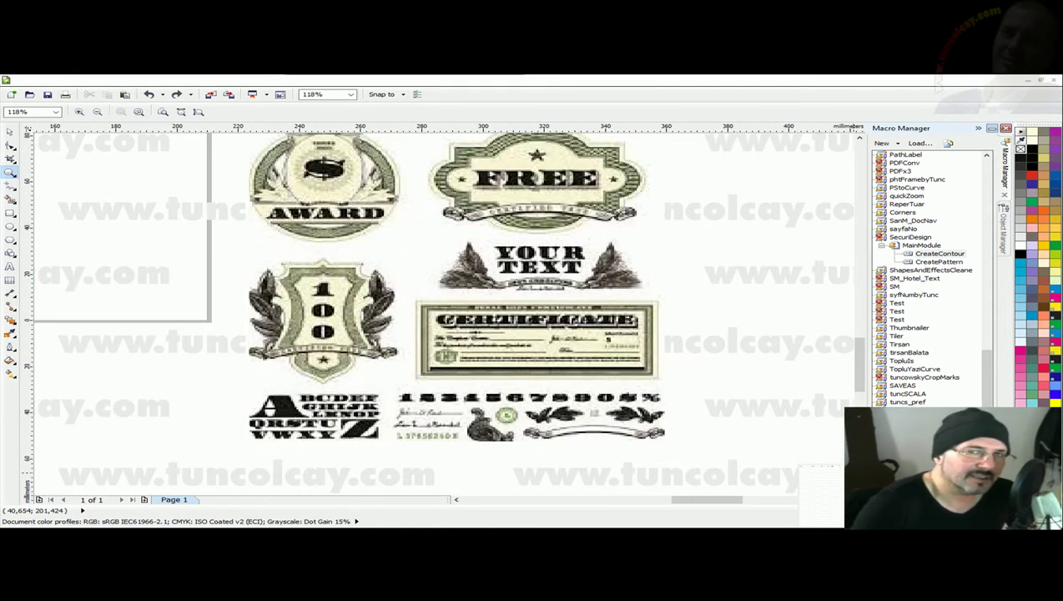
scroll(442, 308, up, 5)
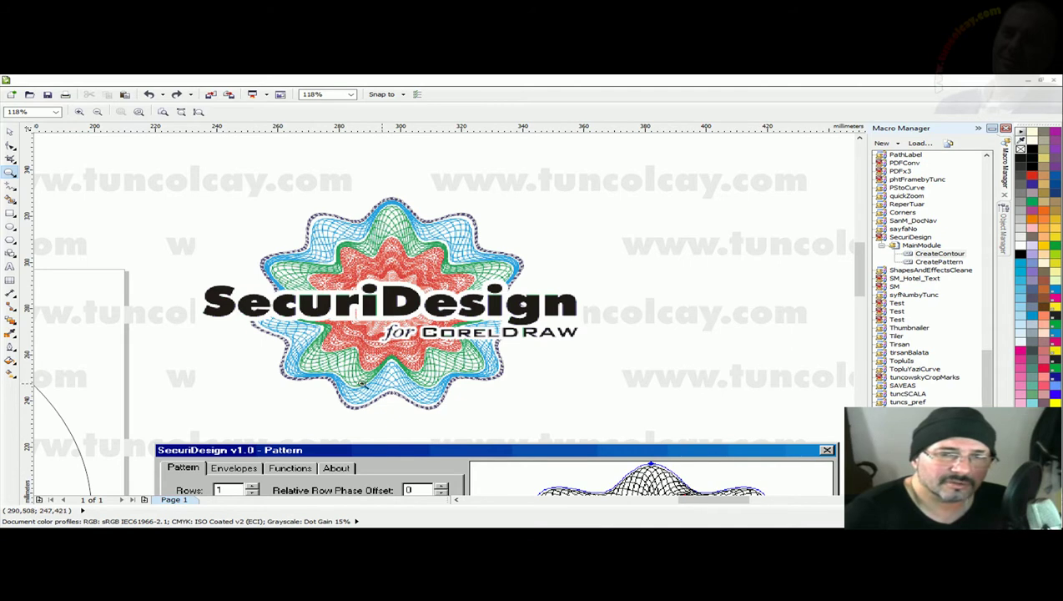
drag(859, 296, 859, 312)
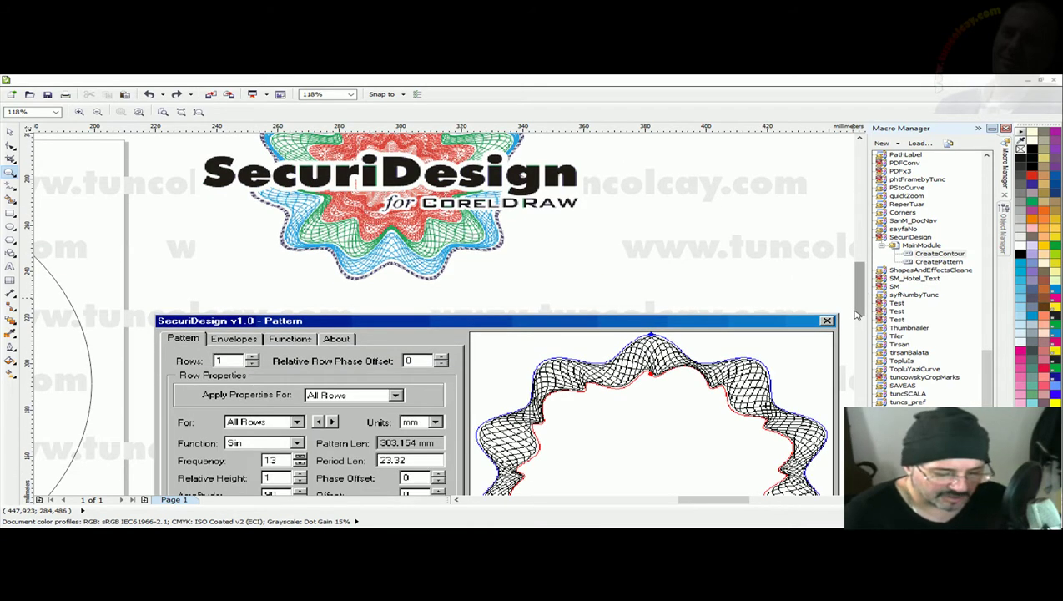
key(F4)
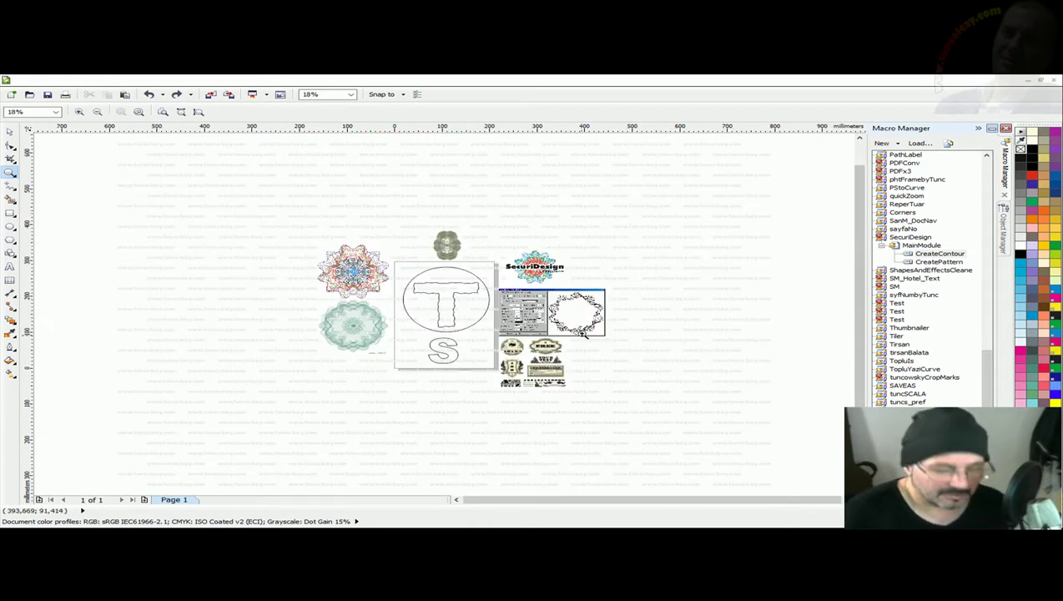
drag(315, 229, 615, 394)
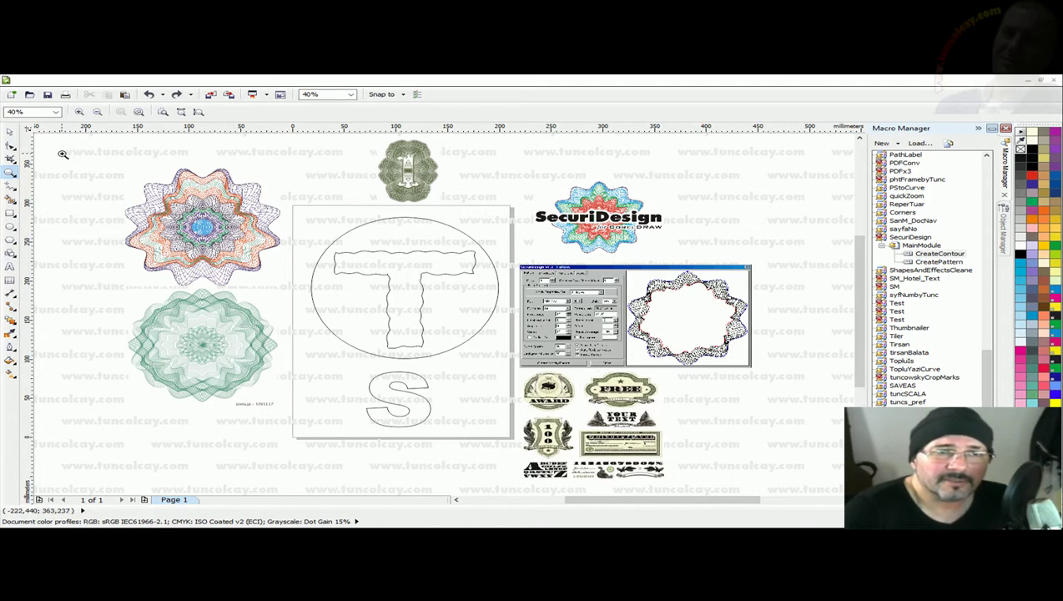
Step: Try to run the SecuriDesign CreateContour macro in evaluation mode on the letter S text object
click(10, 131)
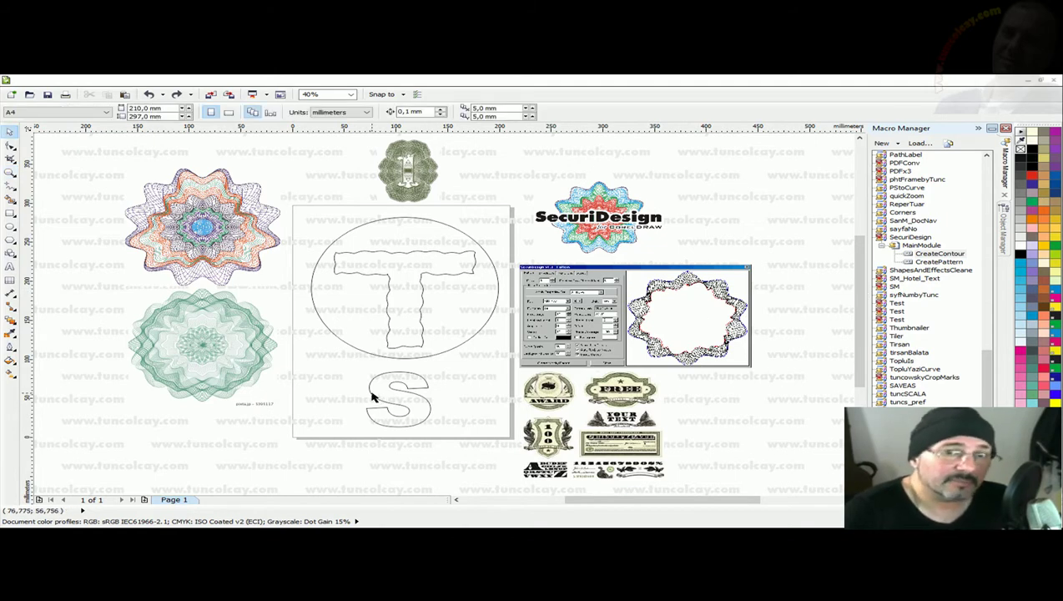
click(370, 420)
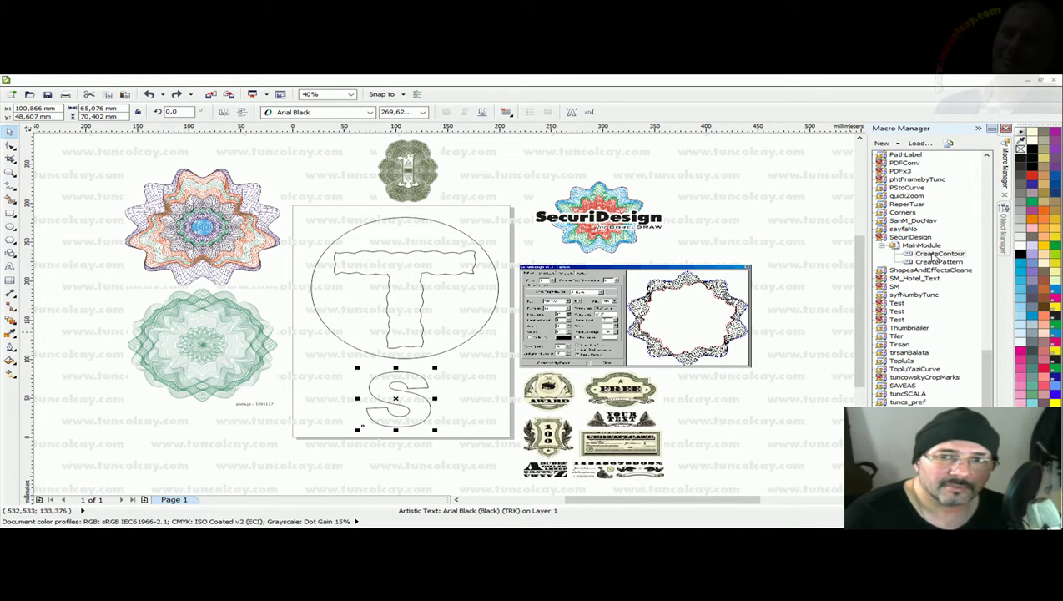
double_click(930, 255)
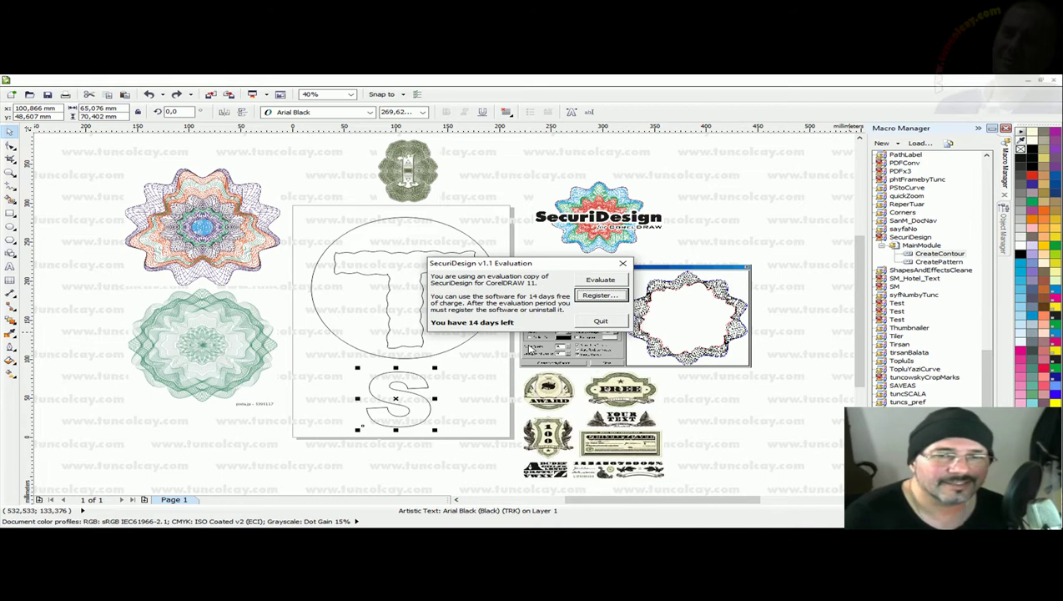
drag(533, 265, 531, 298)
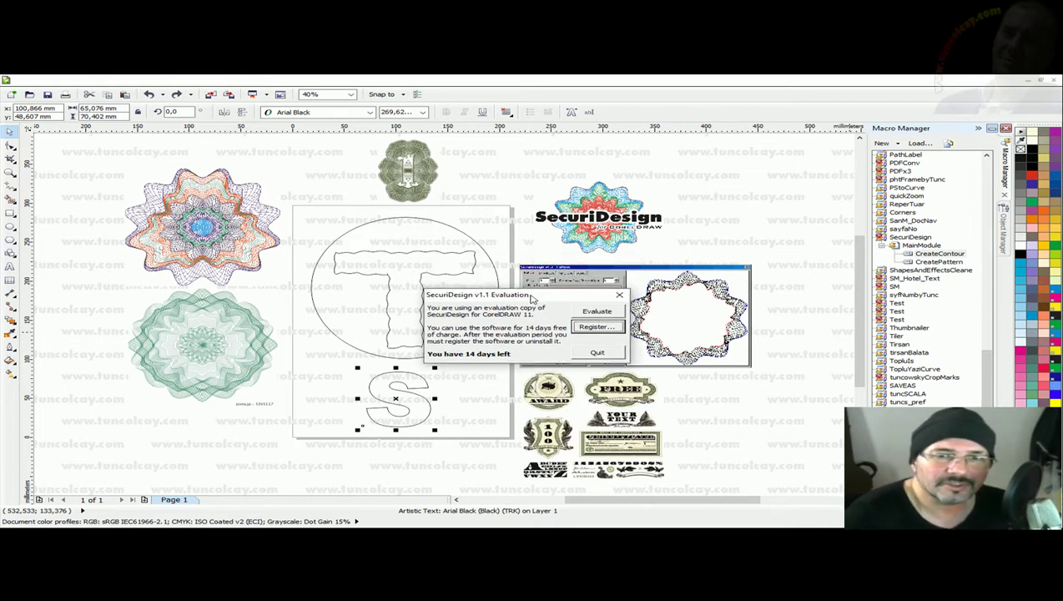
drag(565, 298, 606, 248)
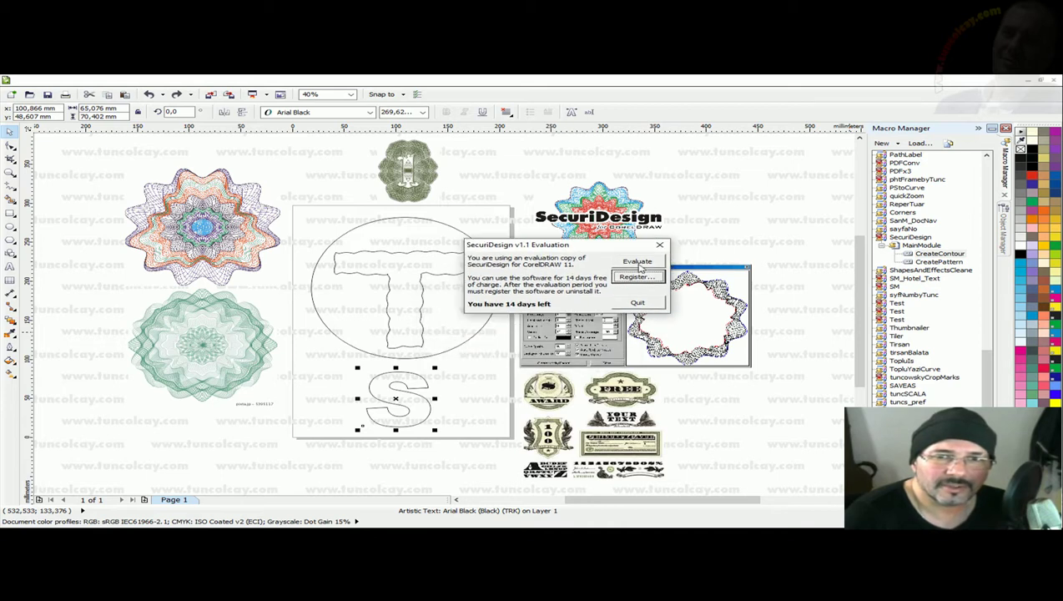
click(638, 263)
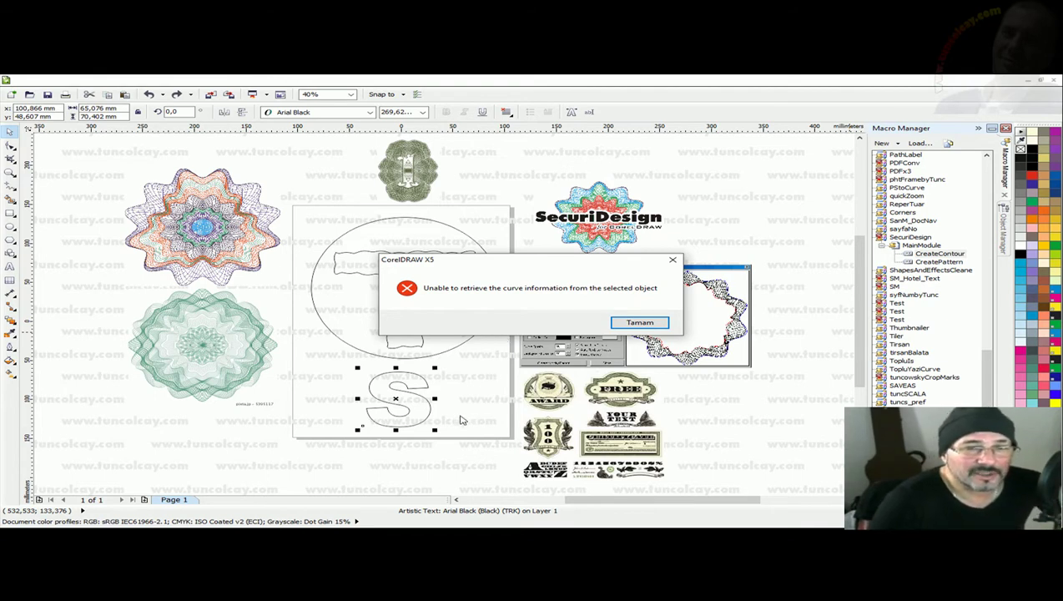
click(640, 323)
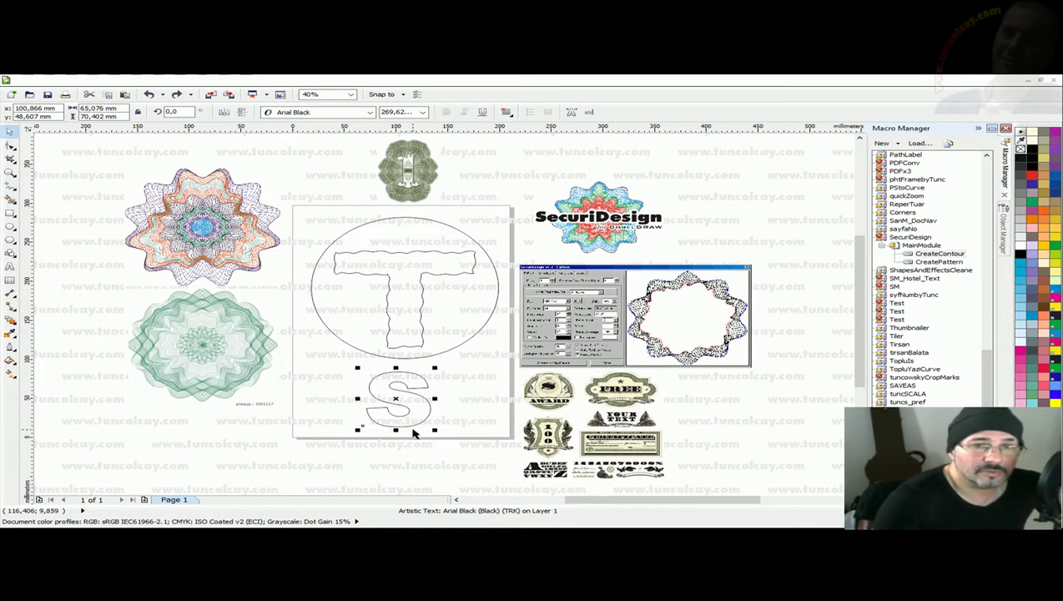
Step: Convert the letter S text to curves and keep it selected
right_click(397, 404)
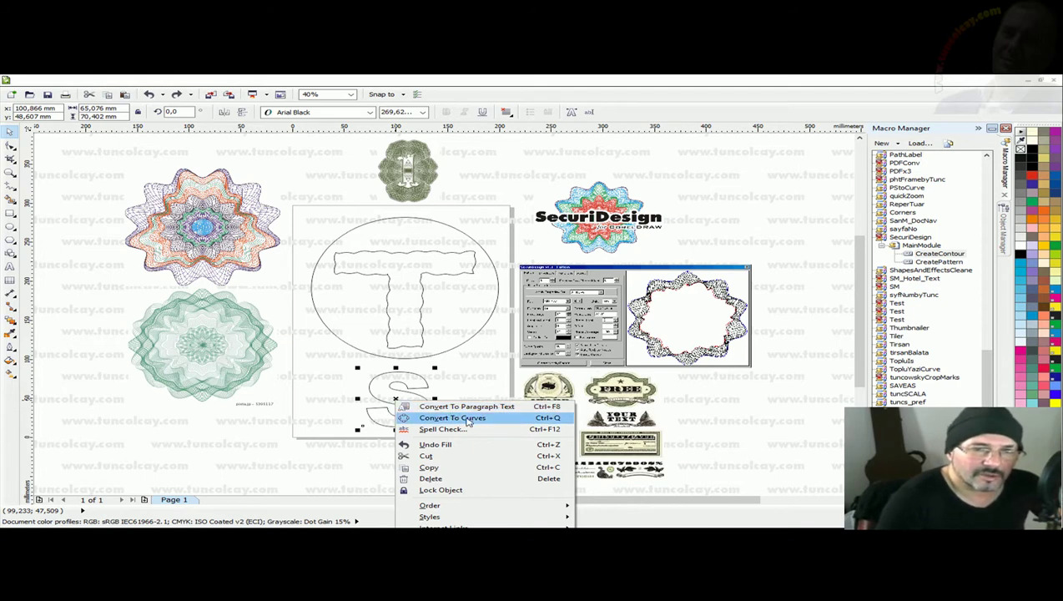
click(455, 417)
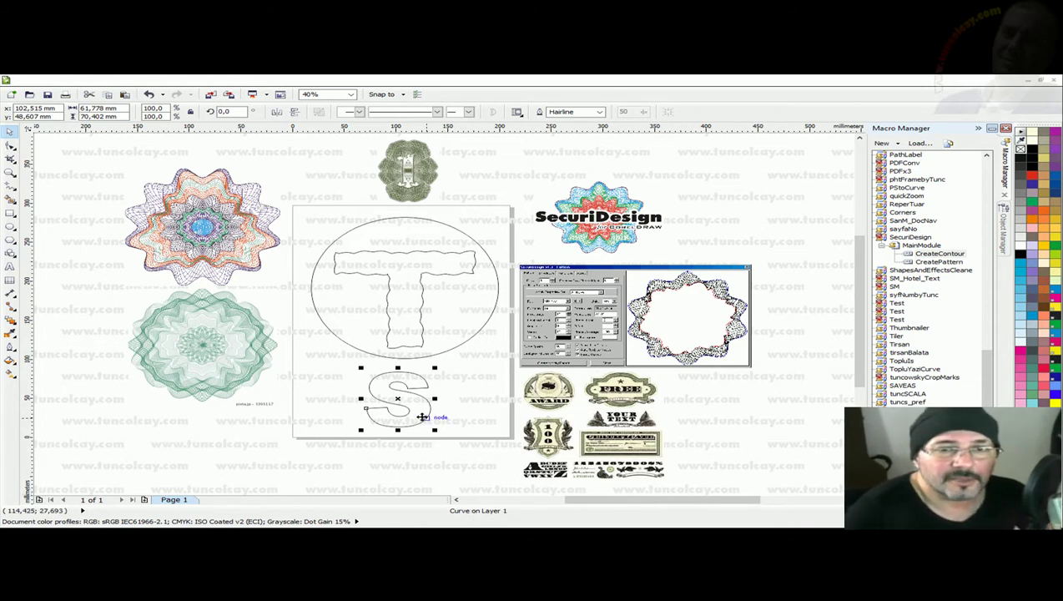
click(467, 374)
click(427, 417)
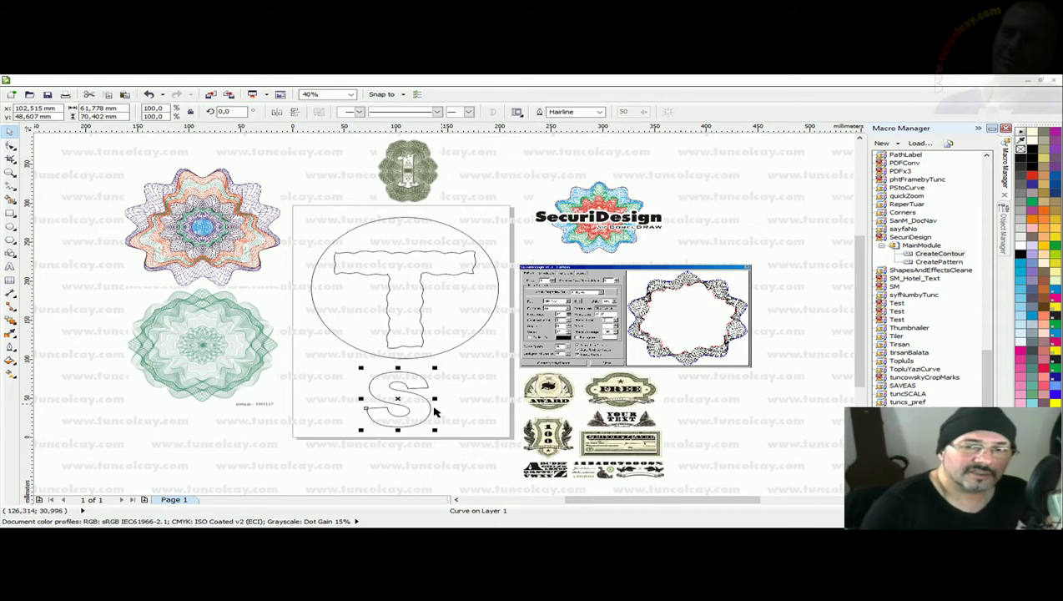
Step: Run the CreateContour macro in evaluation mode on the S curve and move its dialog away from the letter
double_click(946, 257)
click(574, 277)
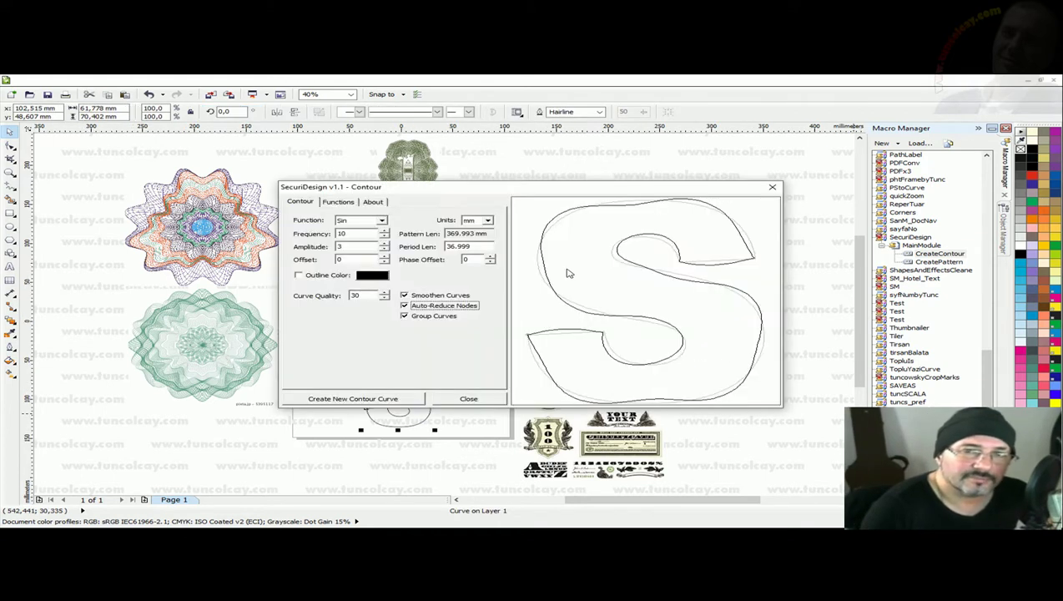
drag(576, 189, 369, 141)
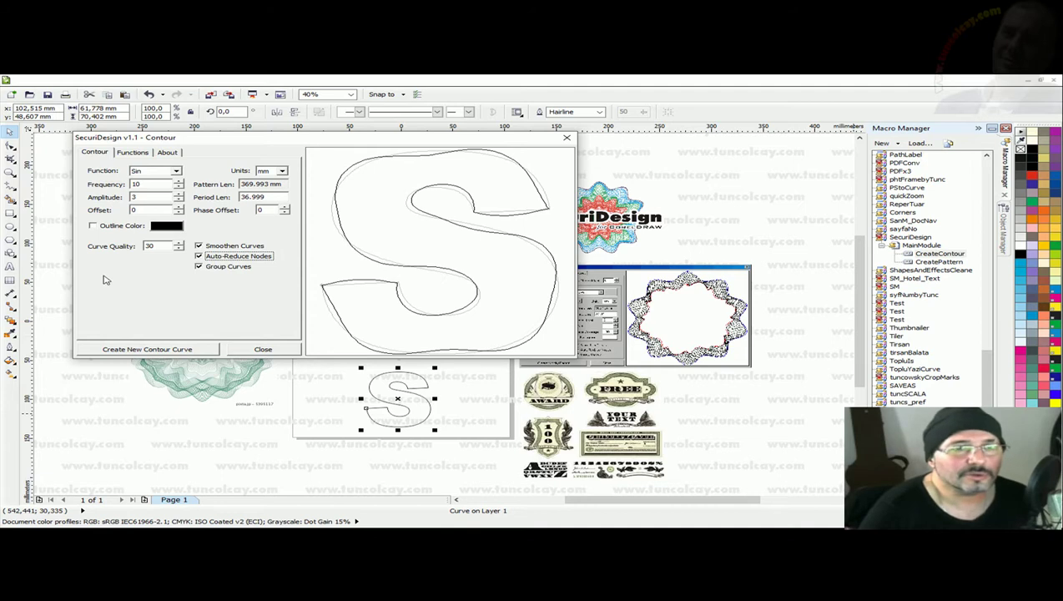
drag(297, 156, 310, 187)
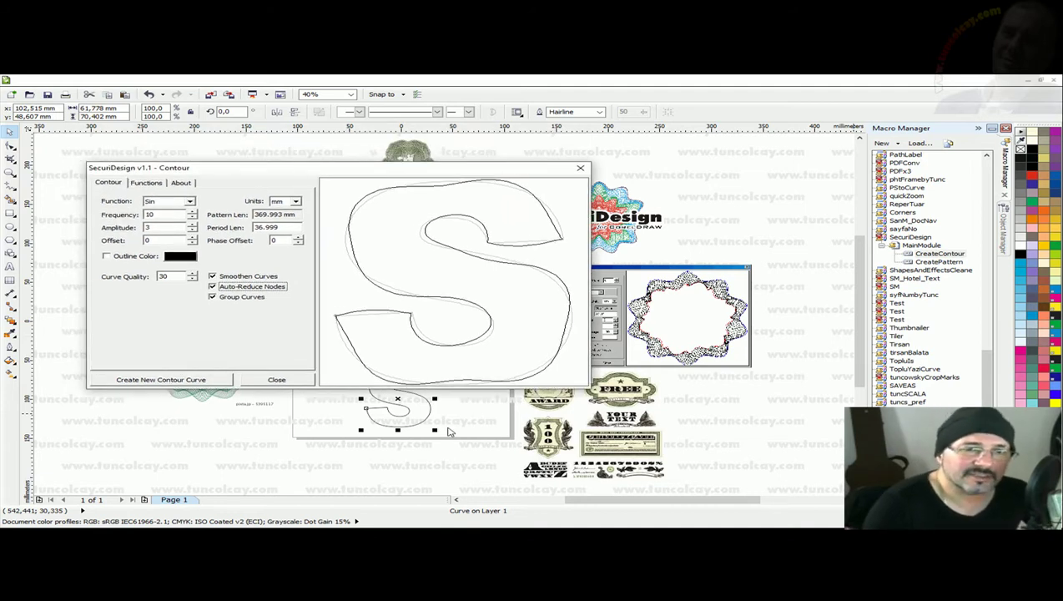
Step: Look through the contour tool's function settings and its About information
click(147, 183)
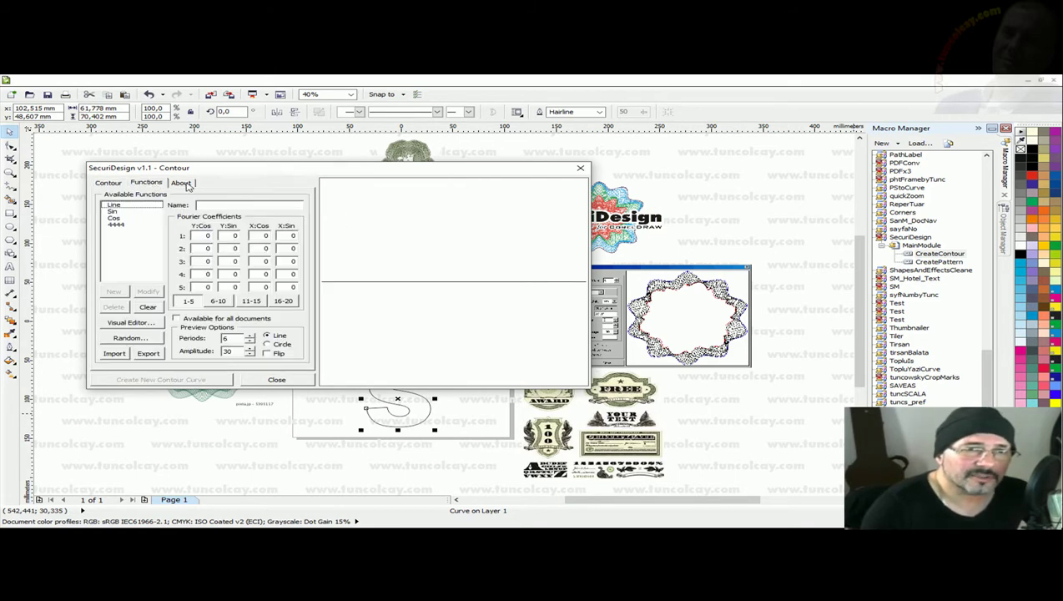
click(181, 182)
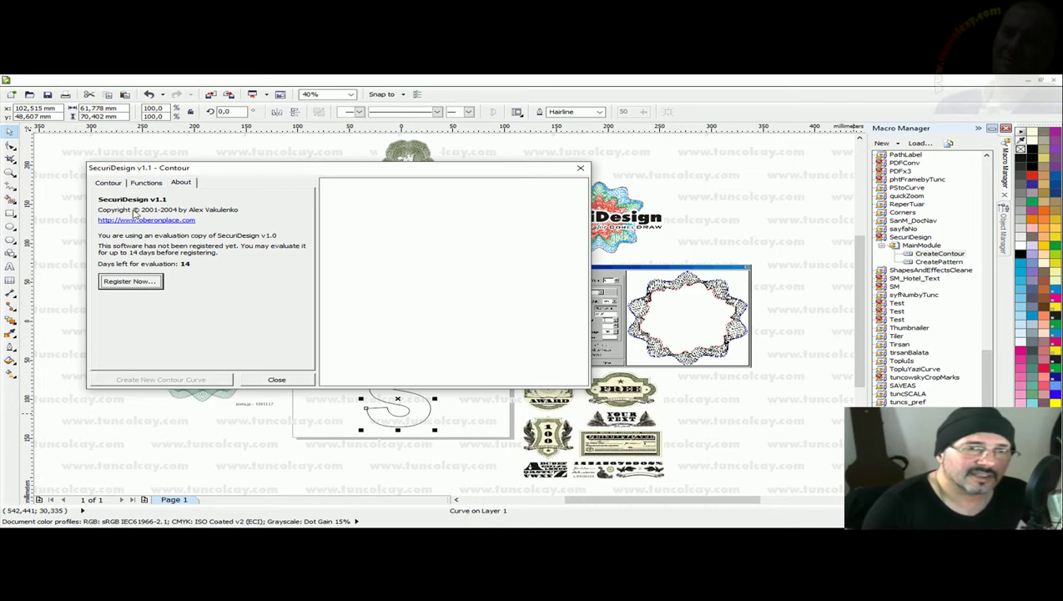
click(147, 183)
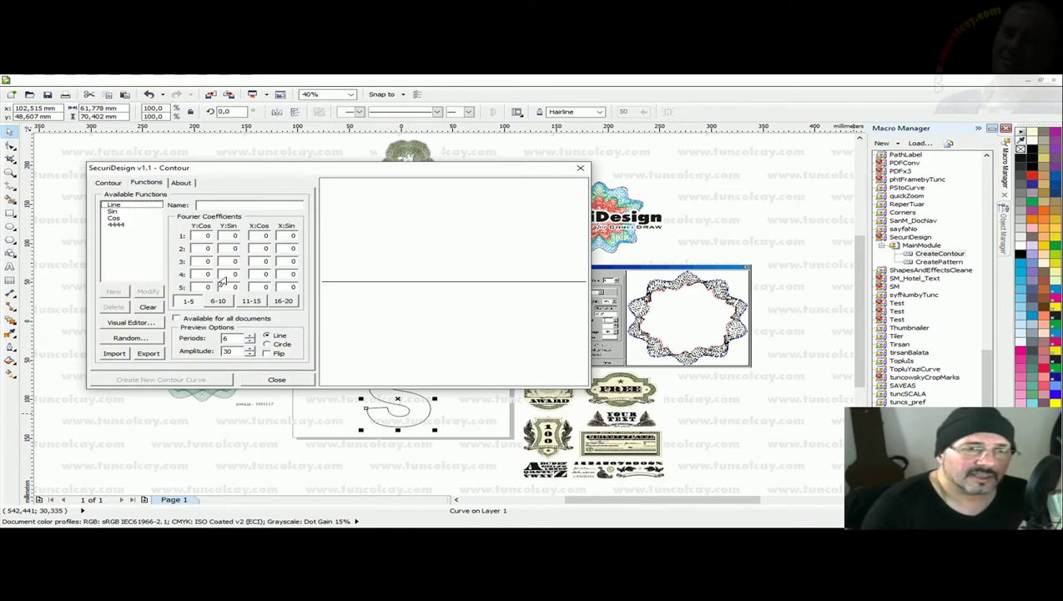
Step: Shape a custom wave in the Visual Function Editor by varying amplitudes and phases of harmonics 1 to 10, with harmonic 1's phase at 37
click(148, 323)
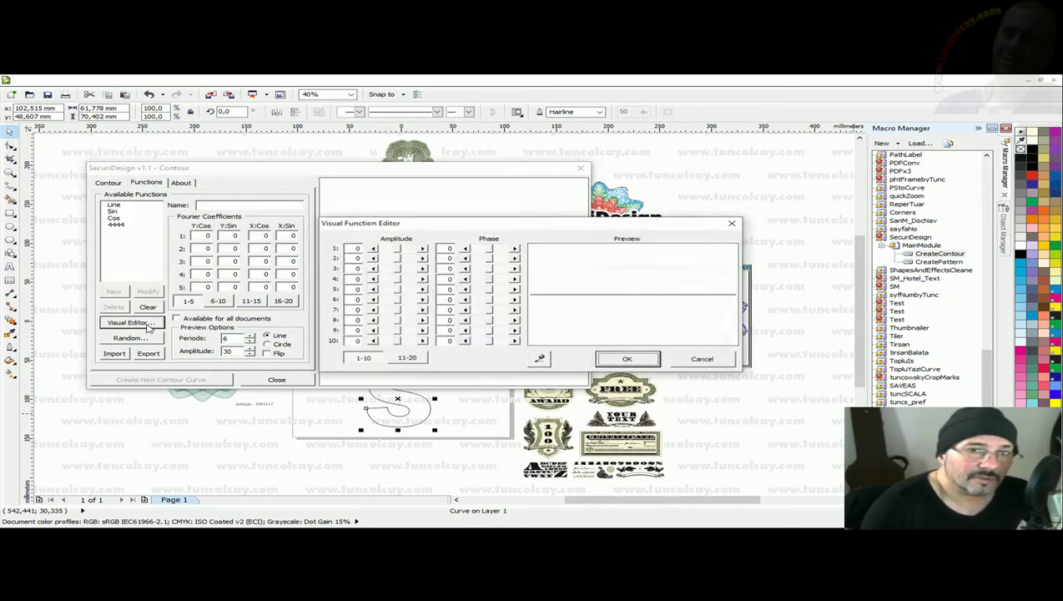
mouse_move(399, 268)
mouse_down()
mouse_move(406, 337)
mouse_move(397, 342)
mouse_up()
drag(499, 269, 486, 341)
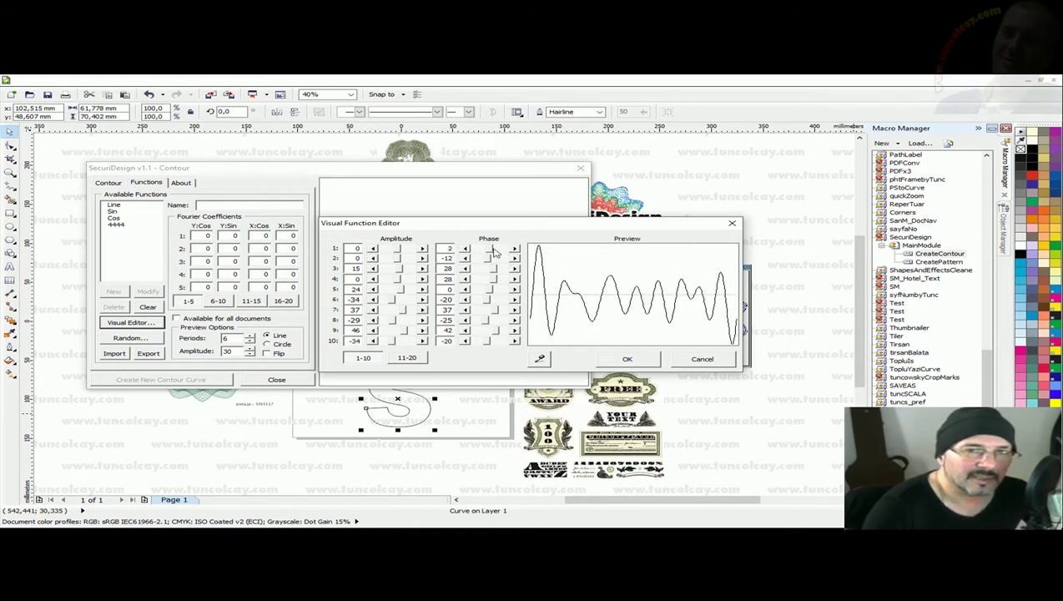
drag(493, 251, 495, 250)
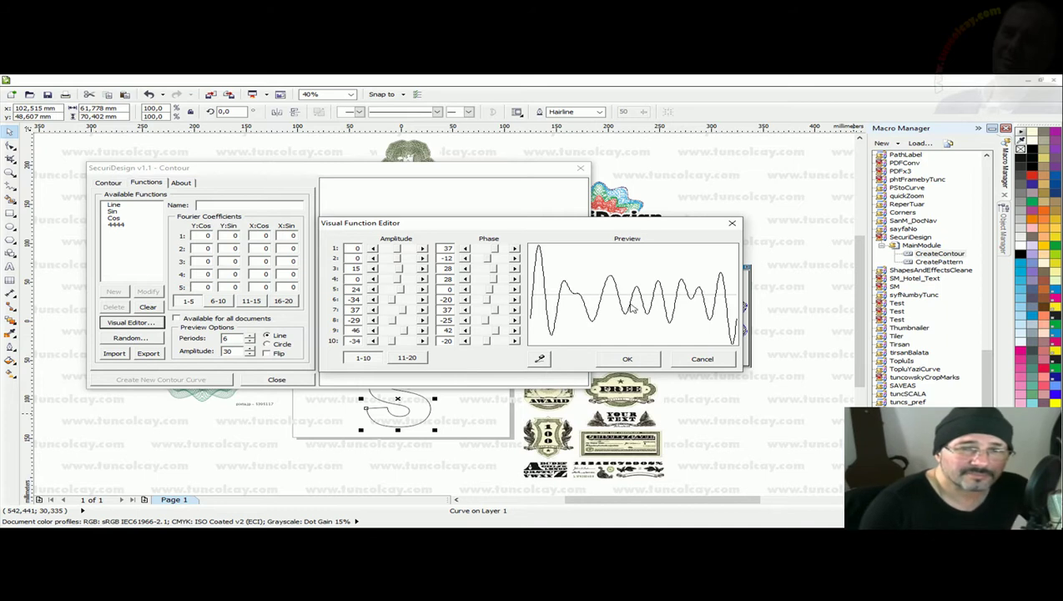
click(627, 361)
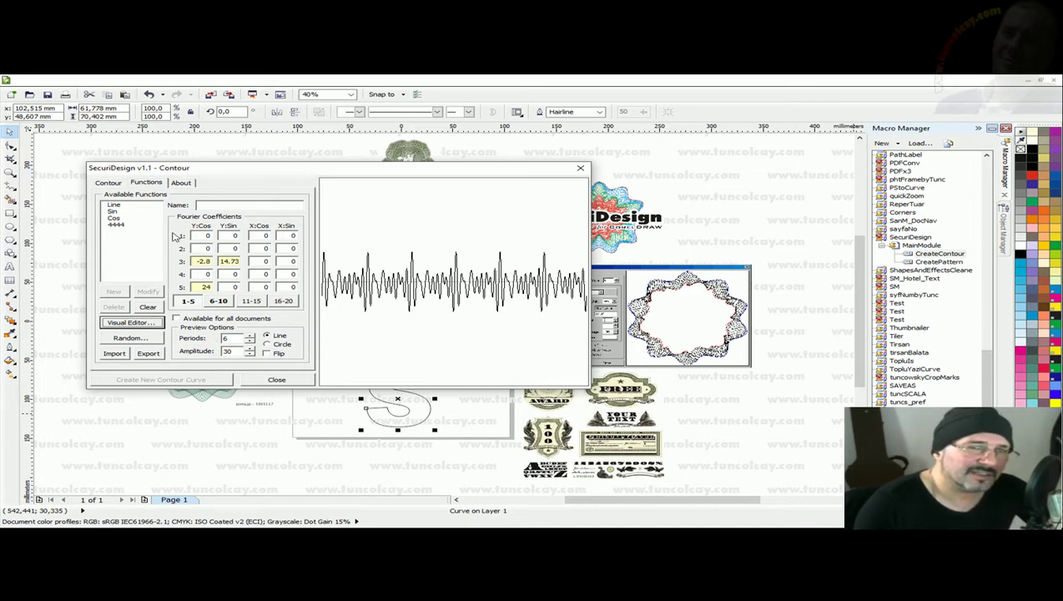
Step: Set the function preview shape to Circle and check the contour preview of the letter S
click(272, 344)
click(268, 335)
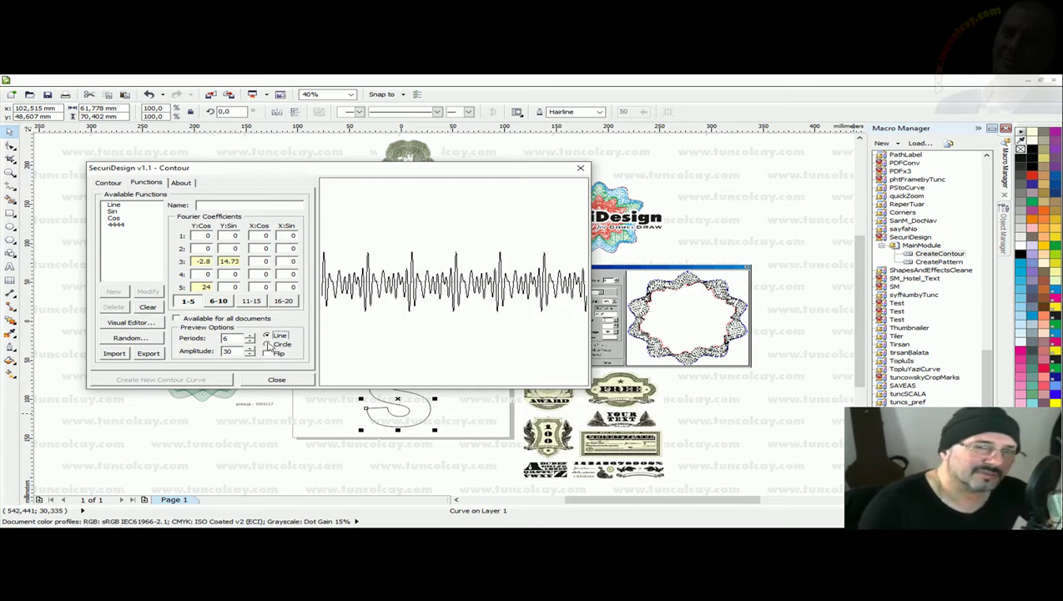
click(269, 346)
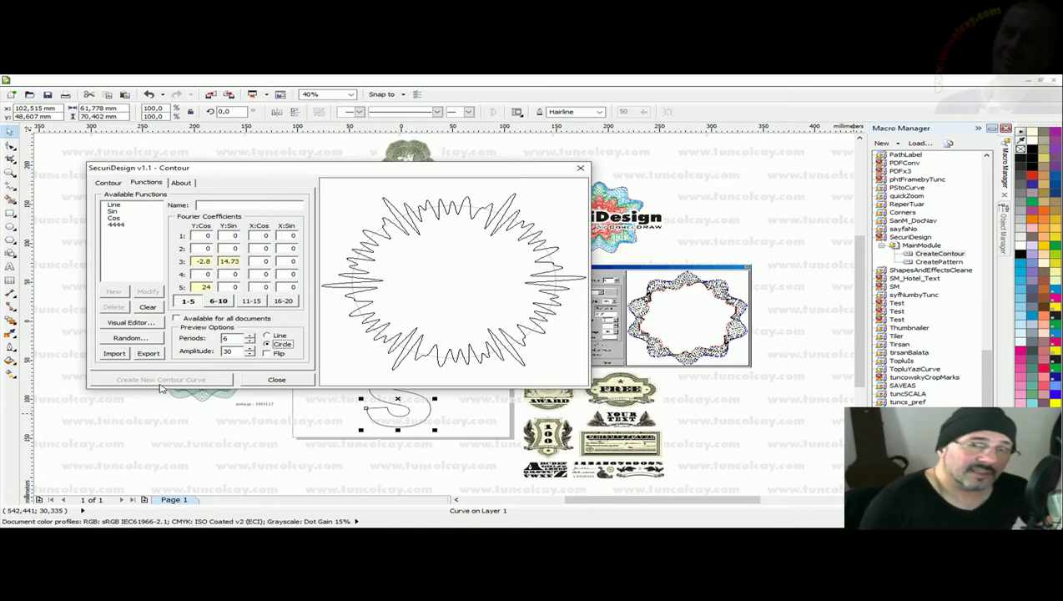
click(115, 184)
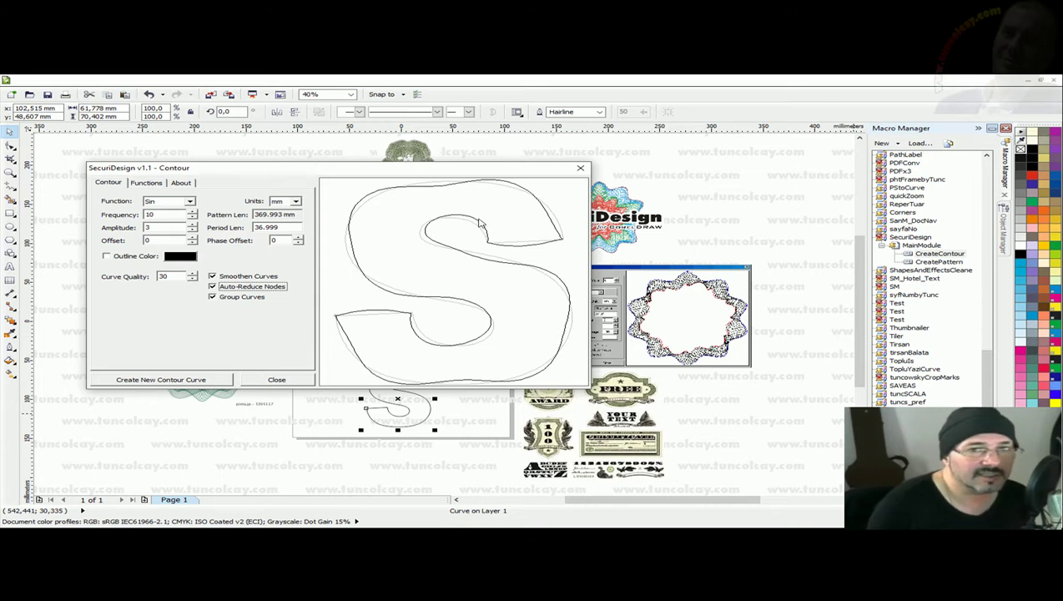
Step: Generate a random function with maximum harmonics of 4 for Y and 4 for X and 10% looping
click(148, 183)
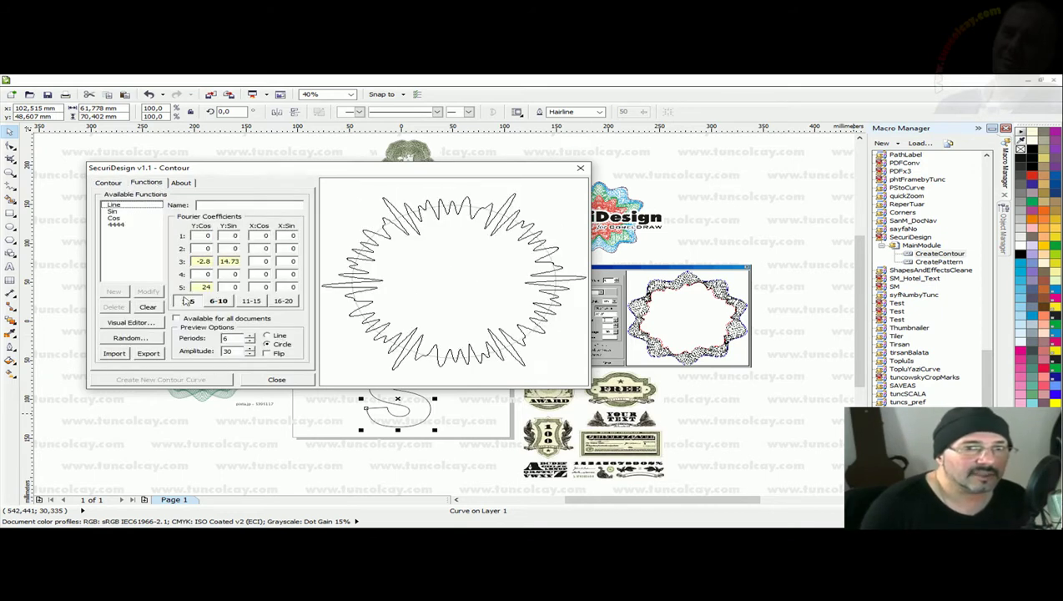
click(134, 337)
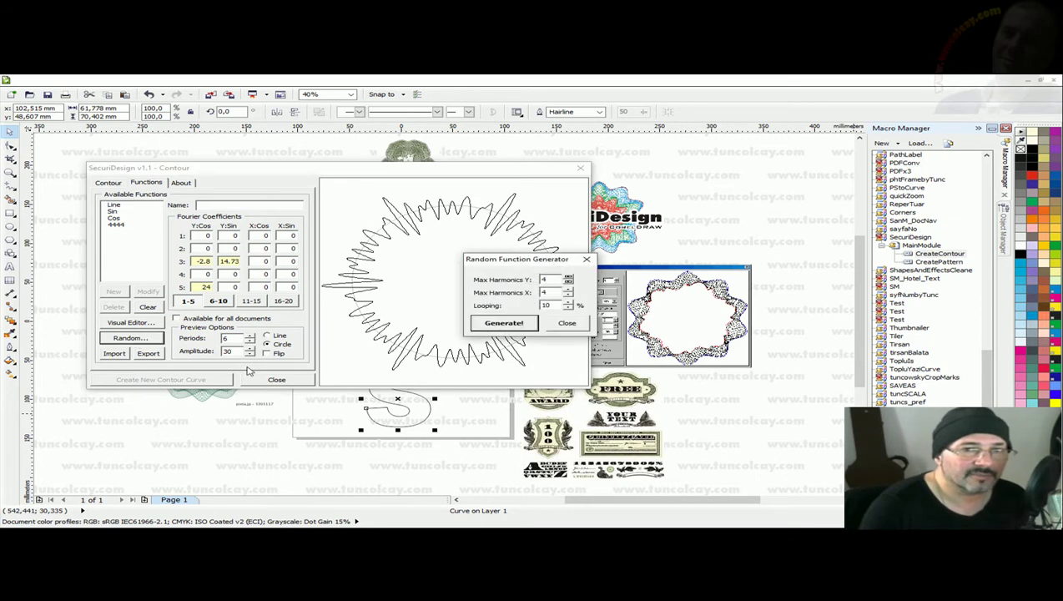
click(505, 324)
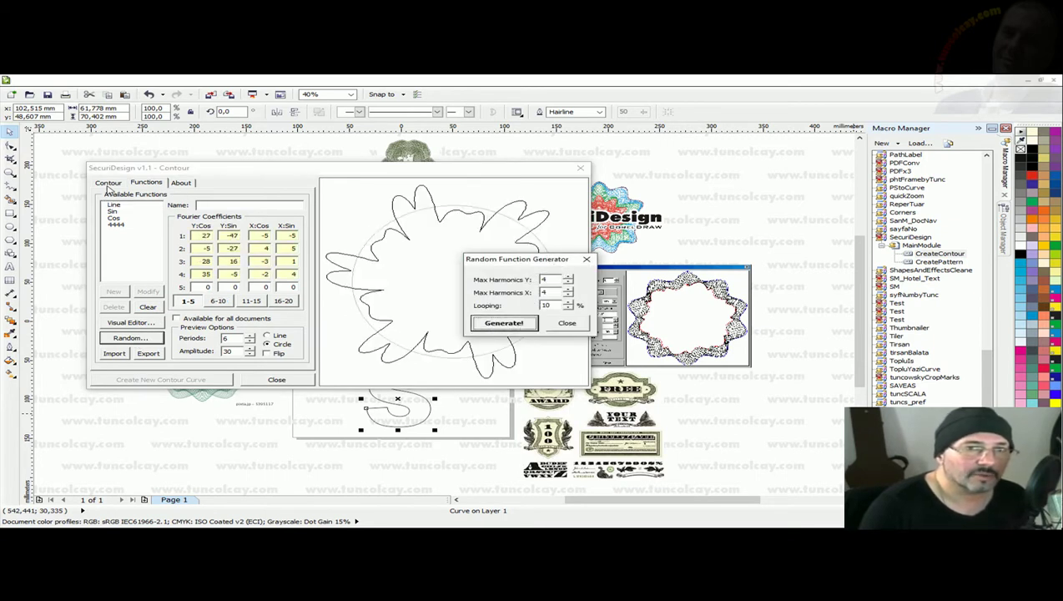
Step: Generate another random function with the same harmonics and looping, and return to the contour settings
click(526, 325)
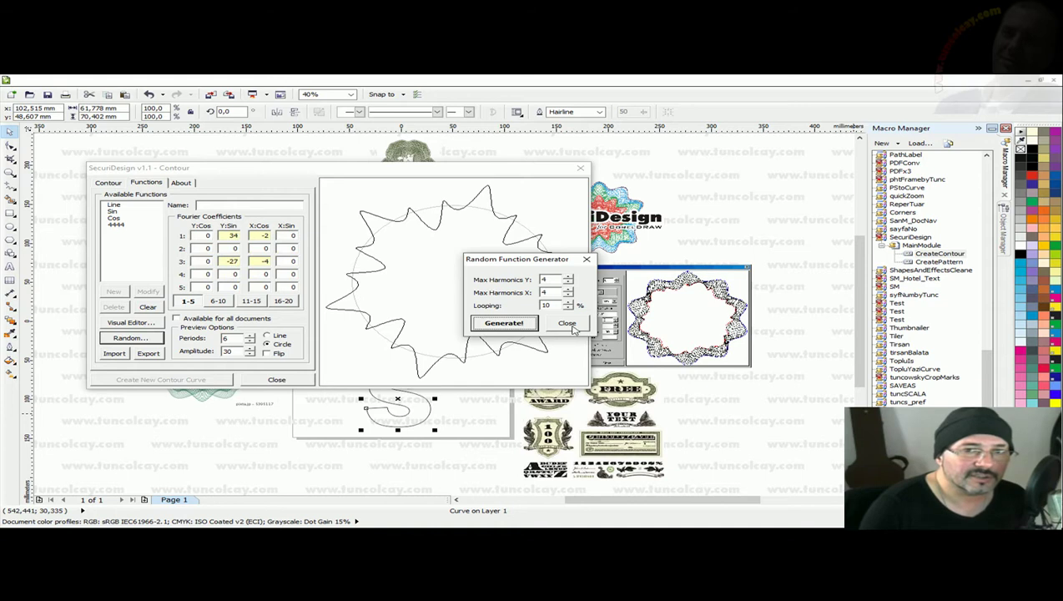
click(567, 324)
click(114, 182)
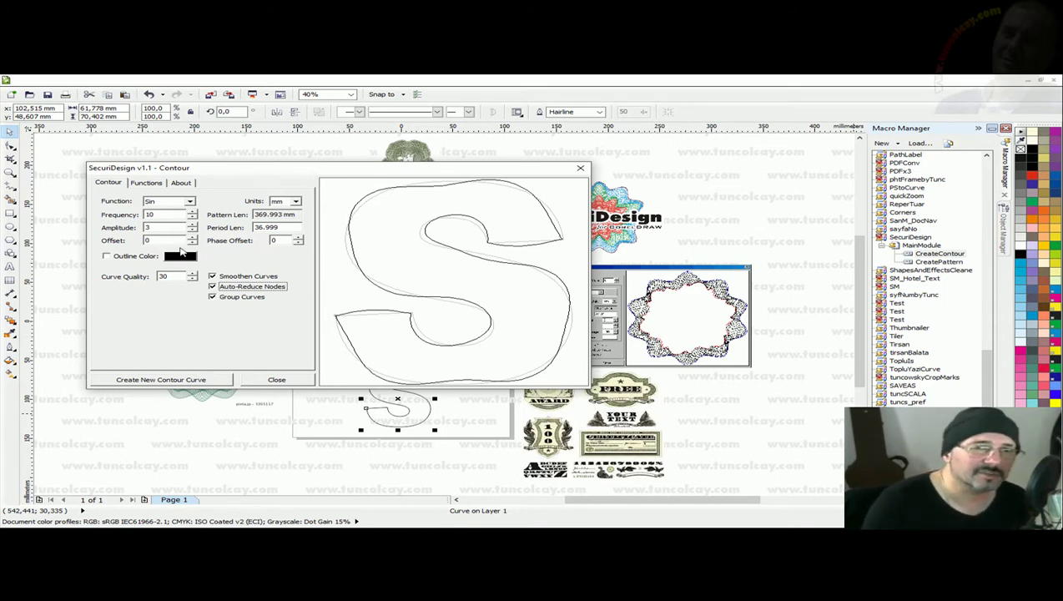
Step: Set the sine contour's amplitude to 5 and its offset to 3 for the letter S
click(193, 224)
click(193, 224)
click(194, 238)
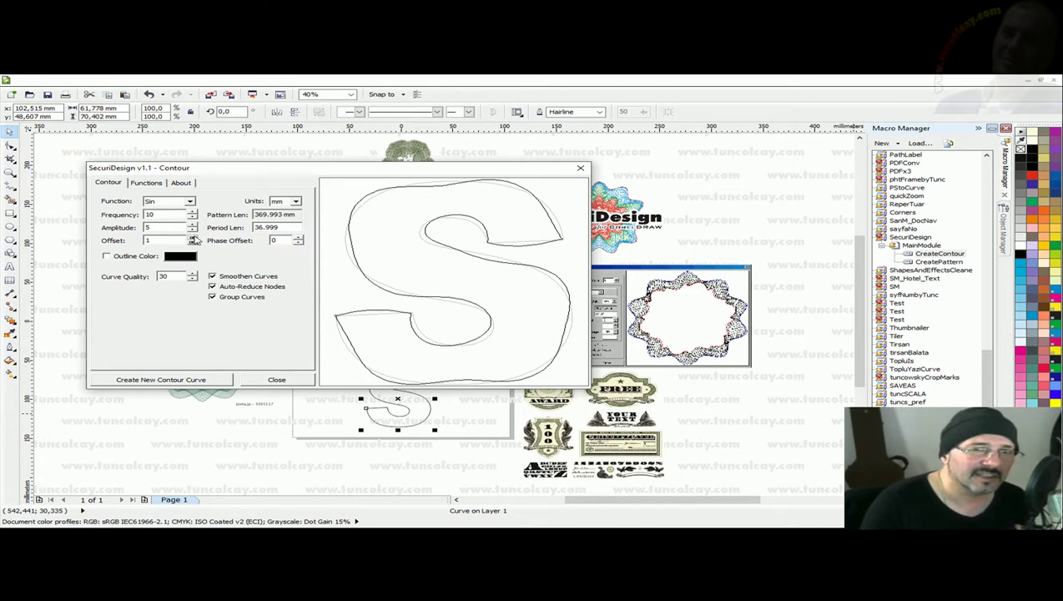
click(148, 184)
click(122, 187)
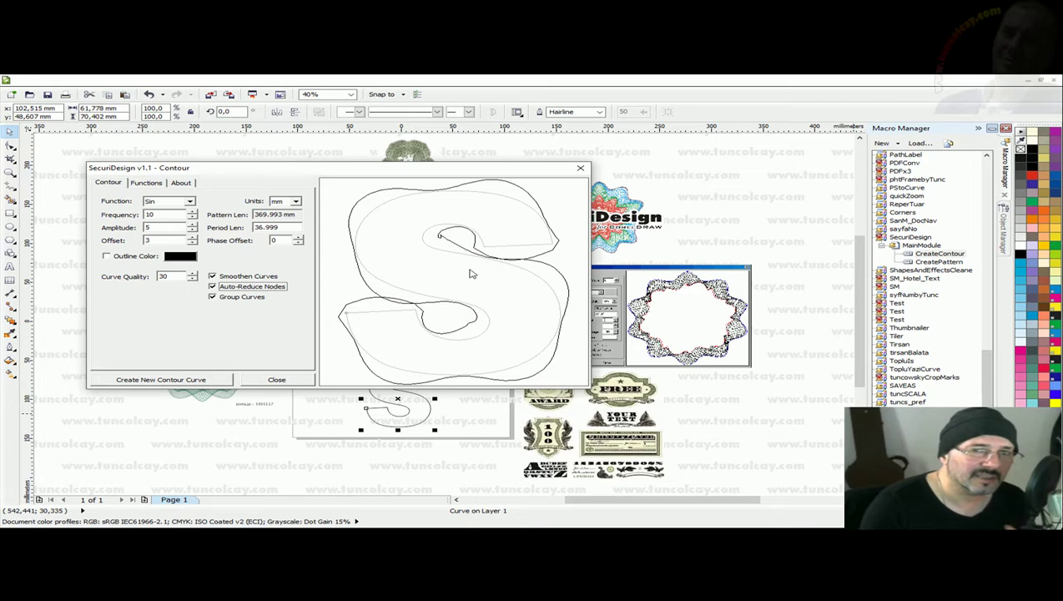
Step: Create the new wavy contour curve around the letter S and close the contour tool
click(177, 381)
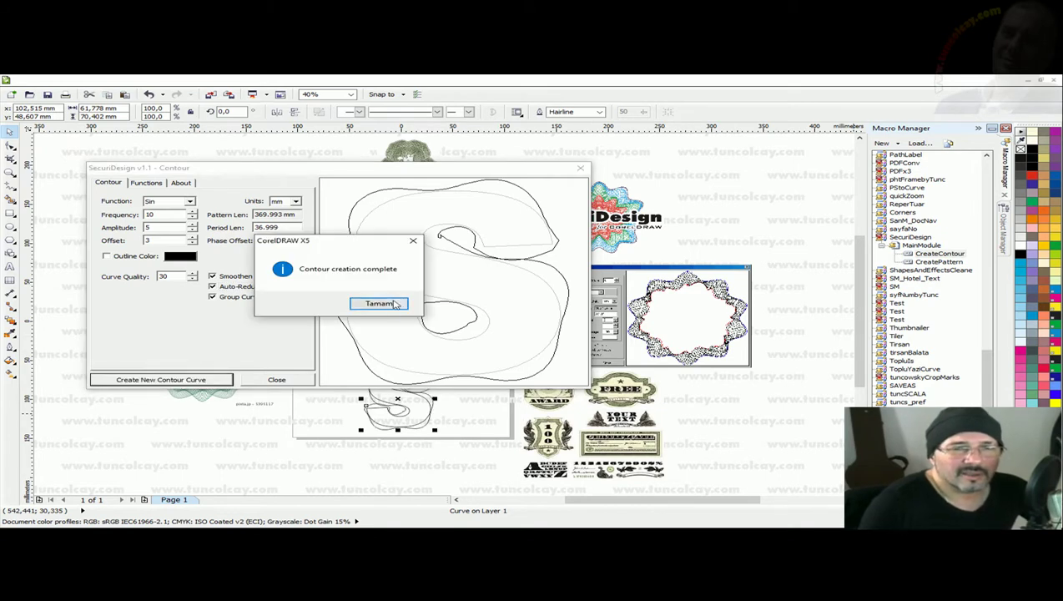
click(386, 304)
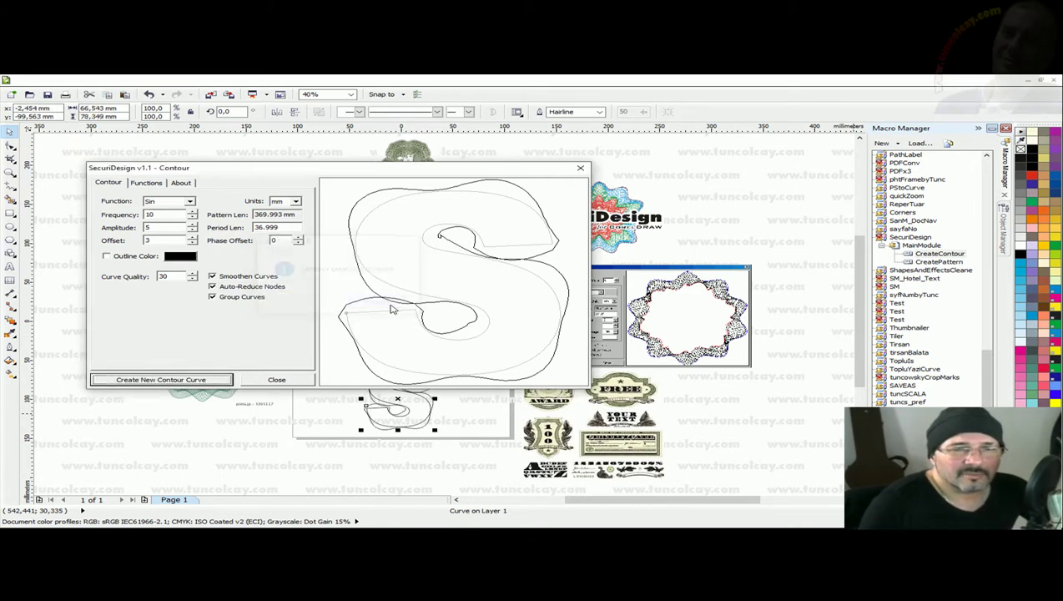
click(277, 380)
Step: Color the original letter S outline magenta and the wavy contour curve's outline blue
click(441, 440)
drag(340, 364, 435, 422)
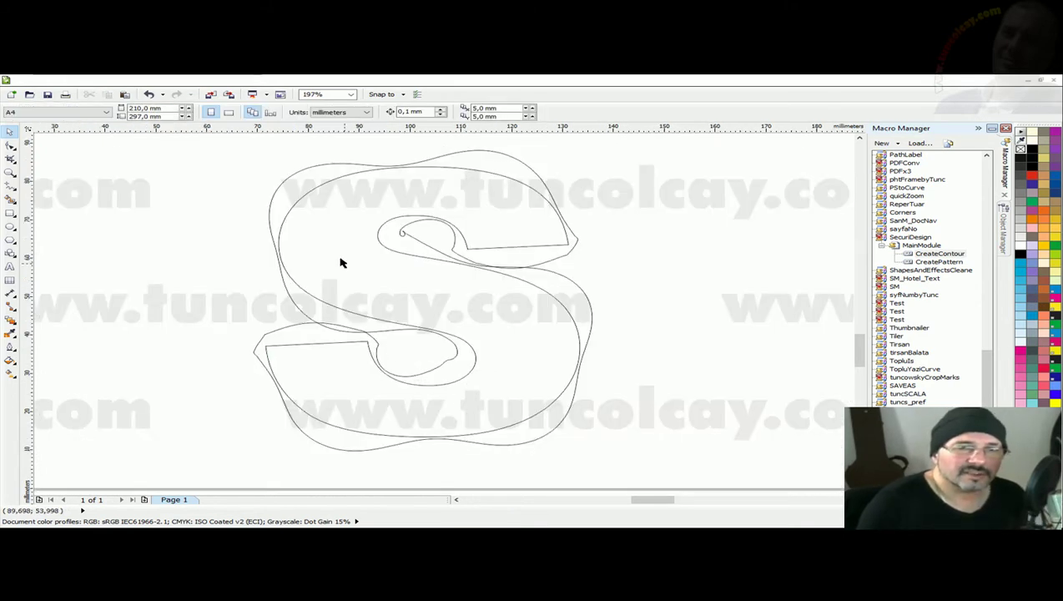
click(547, 299)
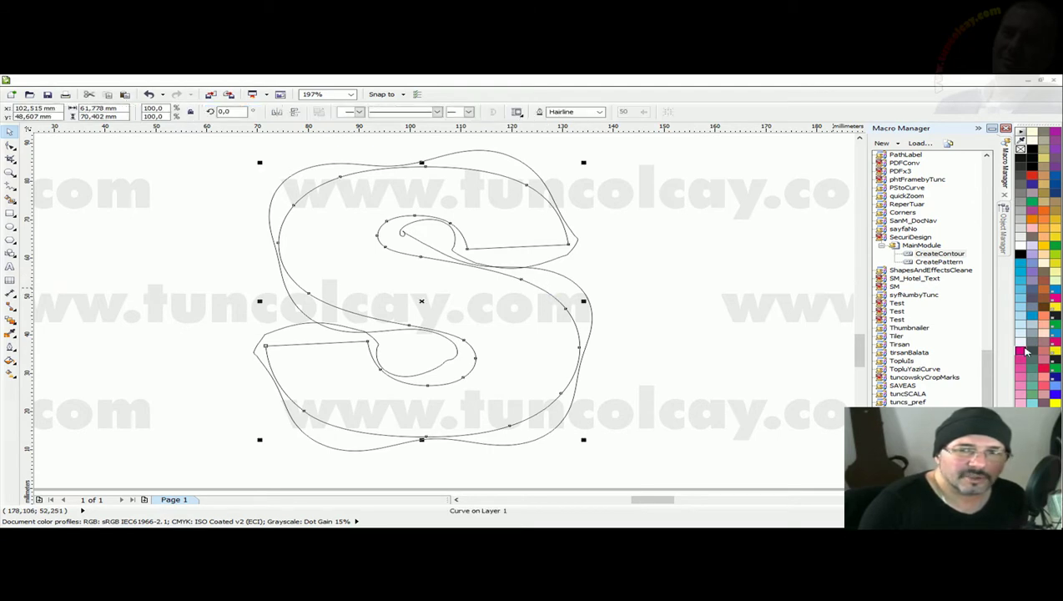
click(582, 289)
right_click(1020, 262)
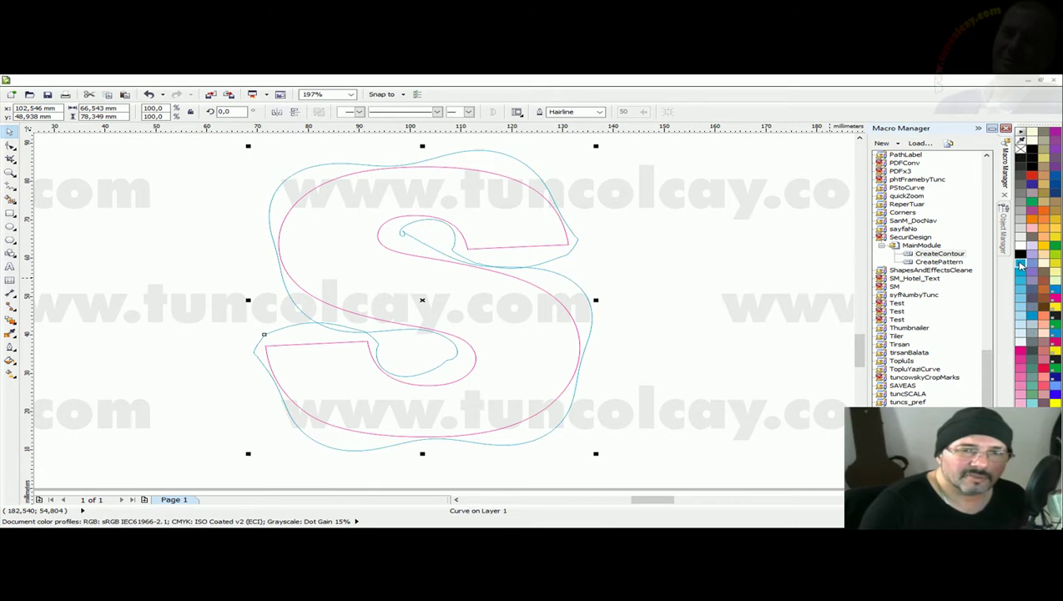
Step: Move the blue wavy contour aside from the letter S and delete it
drag(424, 301, 699, 321)
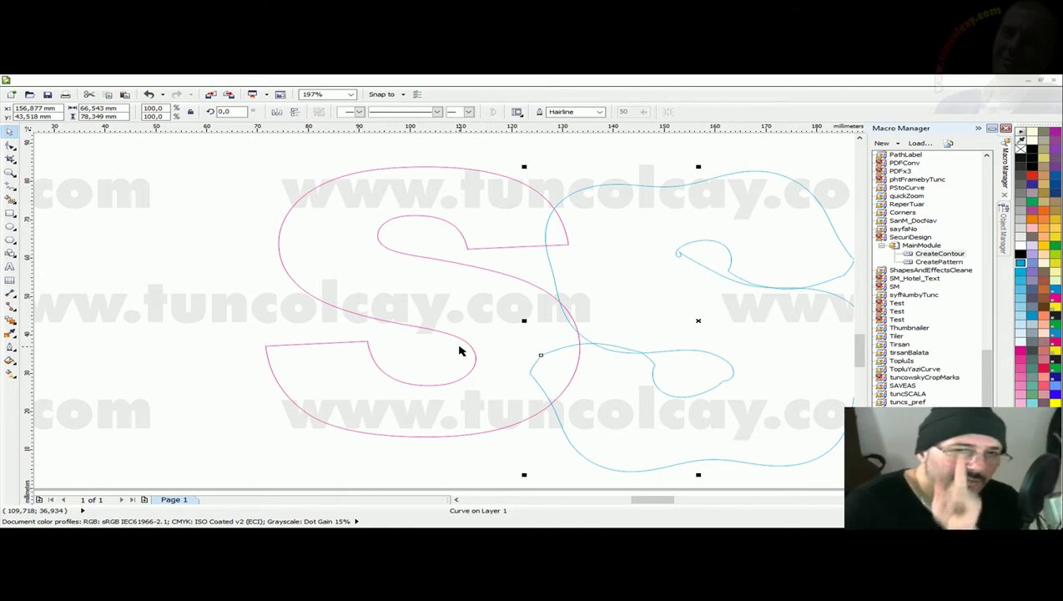
key(Delete)
Step: Add a node midway along the straight end of the S's lower stroke and break the curve at that end's inner corner
click(475, 361)
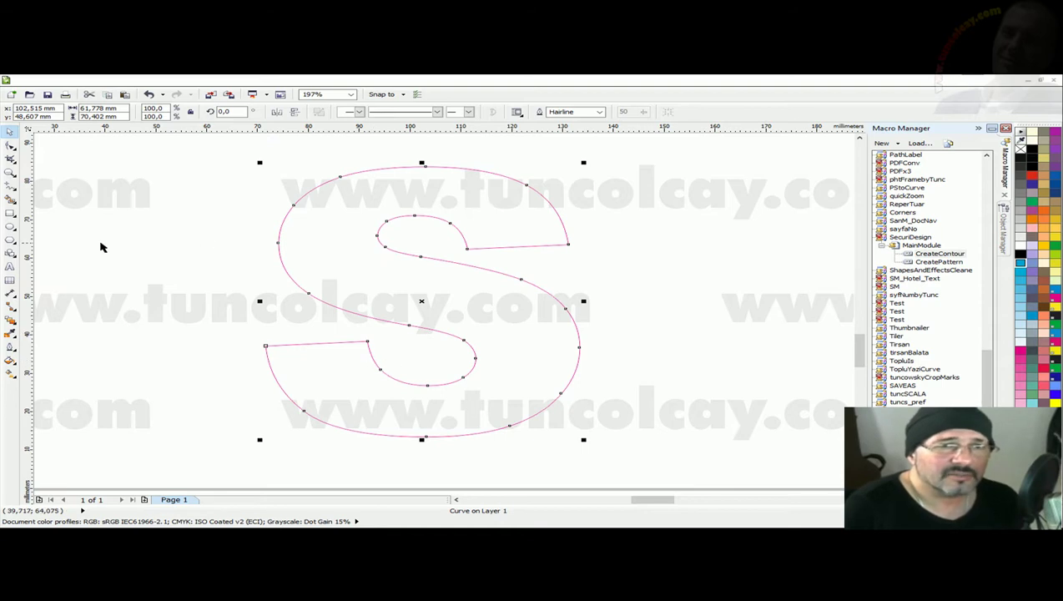
click(10, 145)
click(367, 342)
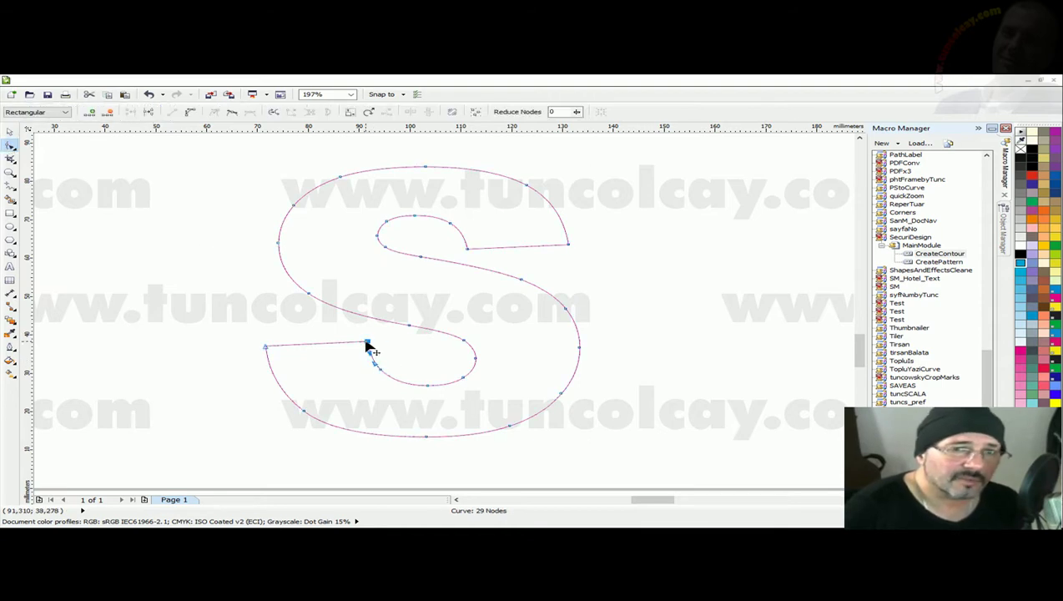
double_click(317, 344)
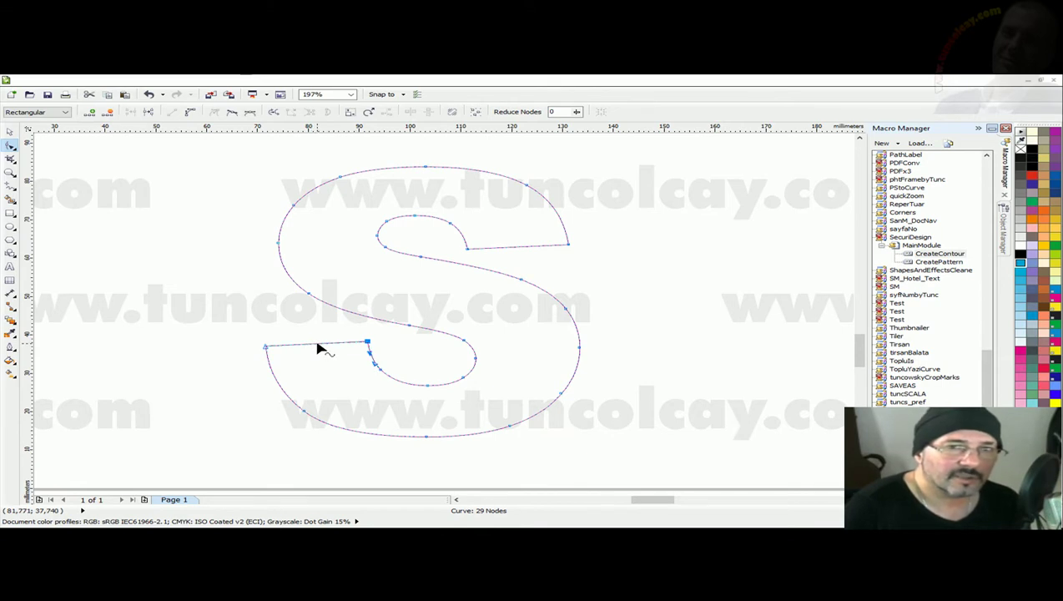
click(367, 343)
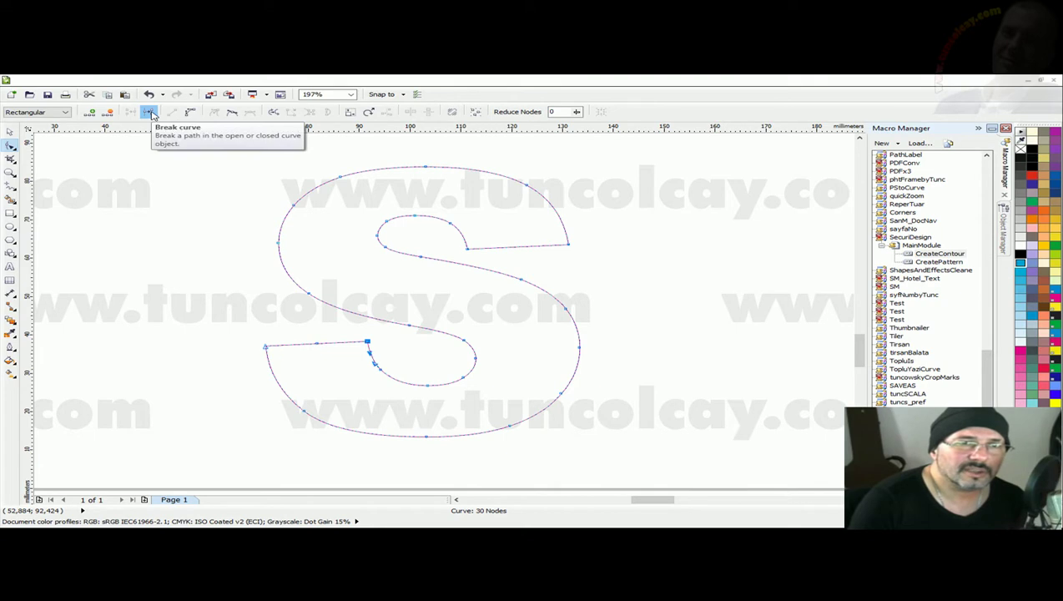
click(151, 114)
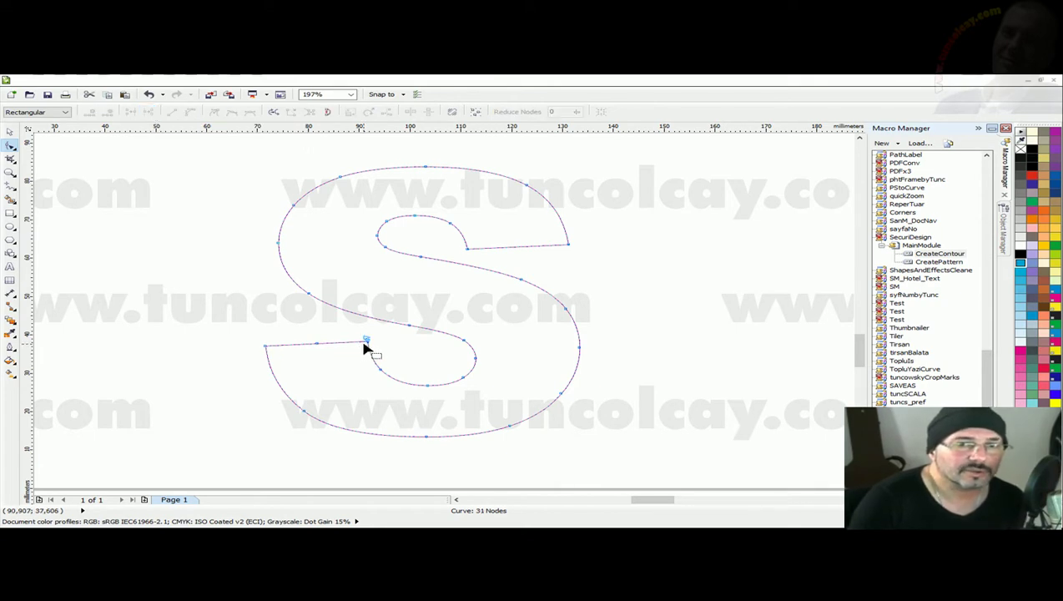
Step: Delete the nodes of the straight end segment on the S's lower stroke, leaving that end open
drag(368, 341, 275, 319)
click(317, 343)
key(ctrl+z)
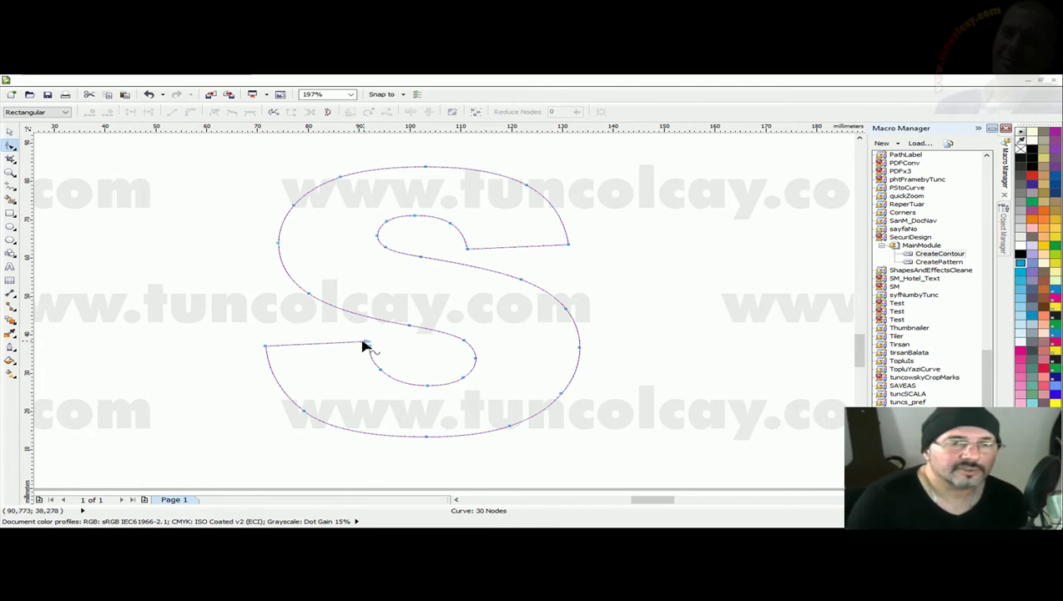
drag(368, 345, 351, 373)
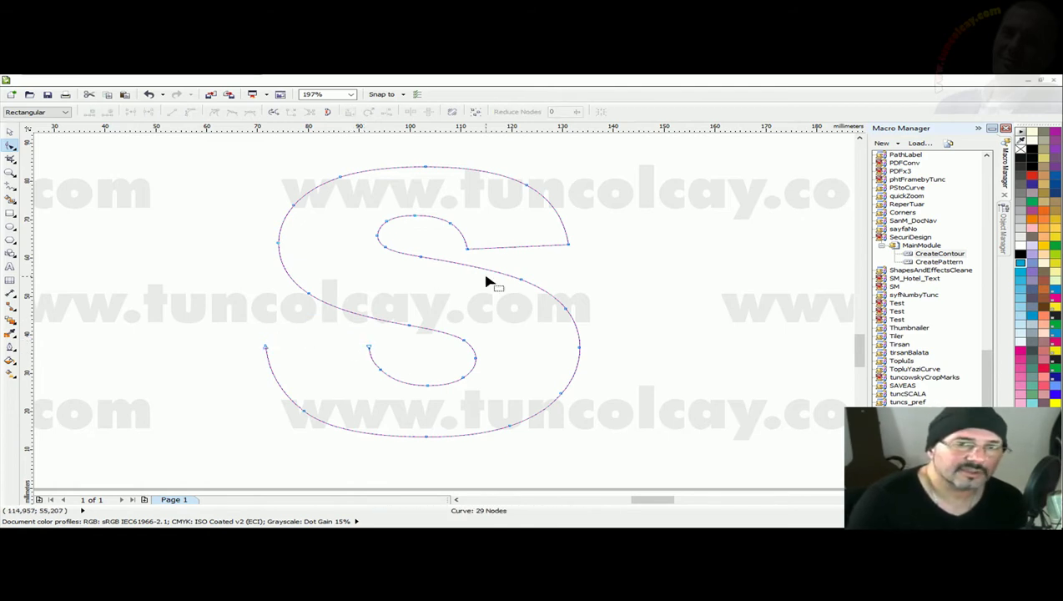
Step: Break the curve at the outer corner of the S's upper stroke and delete the straight end segment there
click(567, 246)
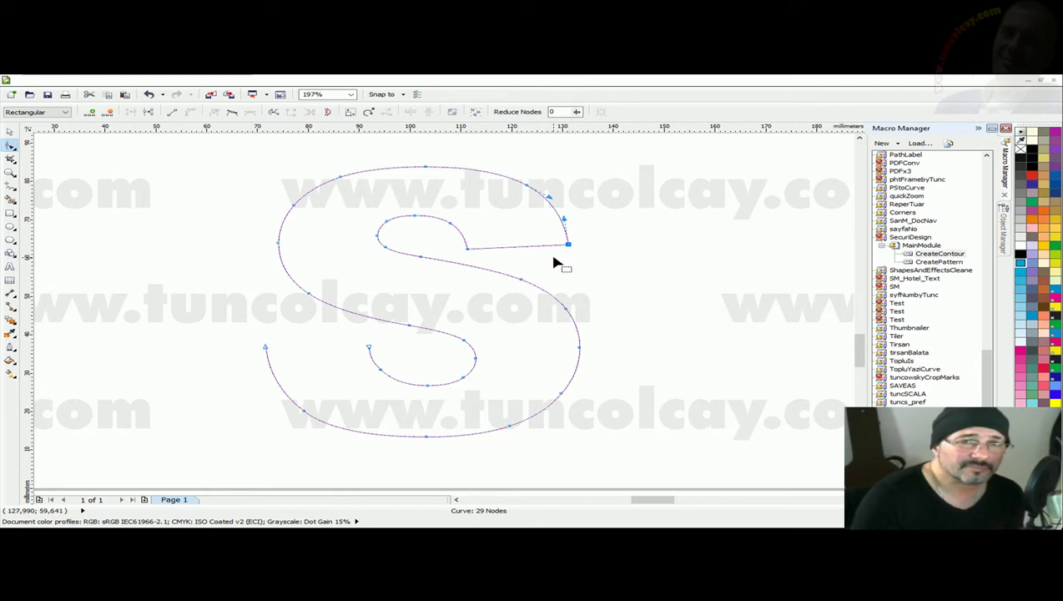
click(149, 112)
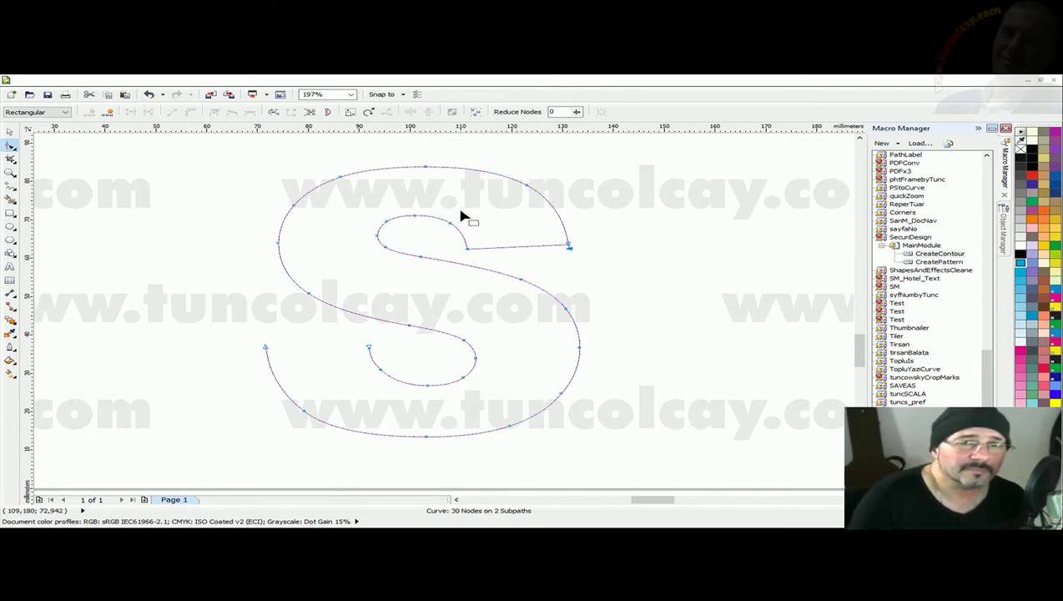
drag(569, 246, 575, 249)
key(Delete)
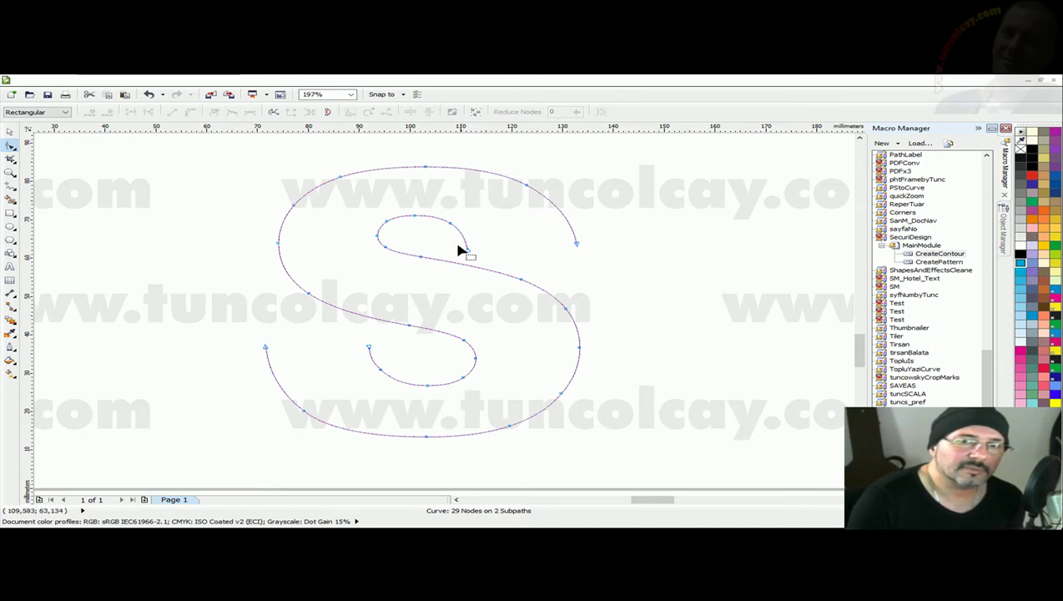
Step: Break the opened S apart into separate curves and color the lower right curve's outline blue
click(10, 131)
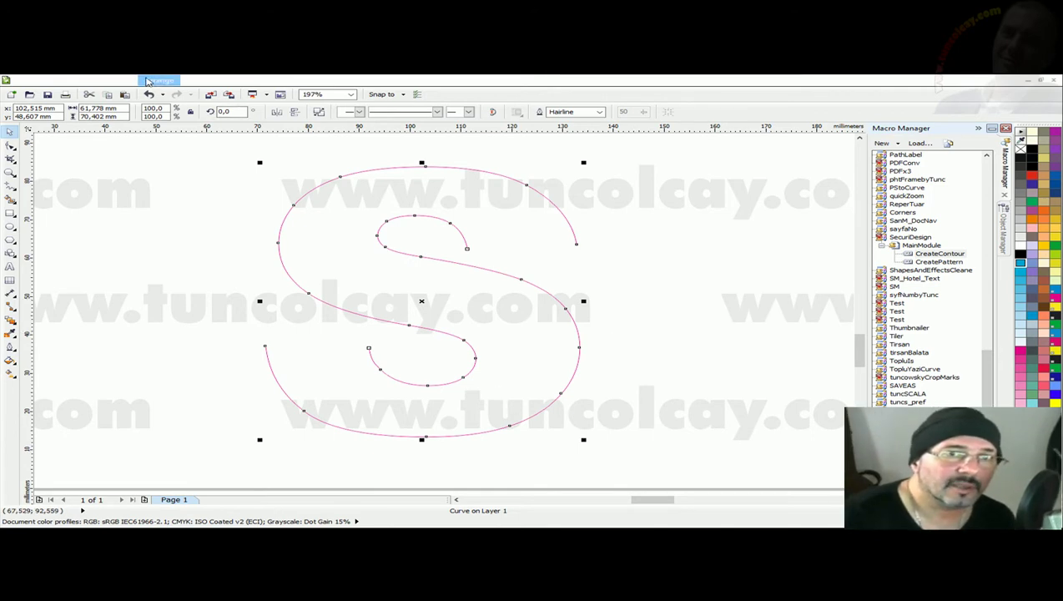
click(159, 81)
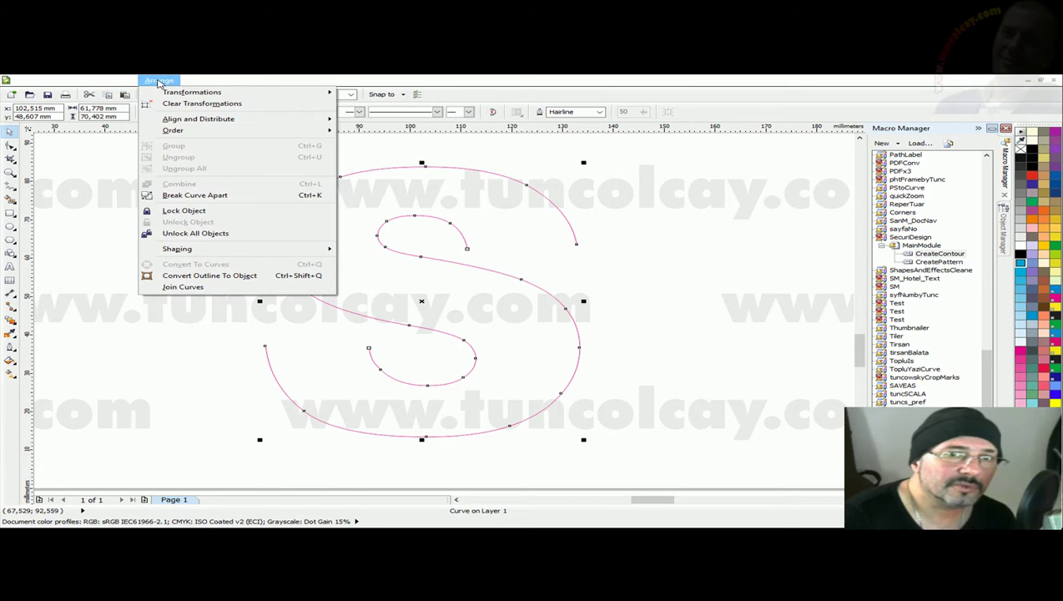
click(203, 196)
click(550, 304)
click(551, 294)
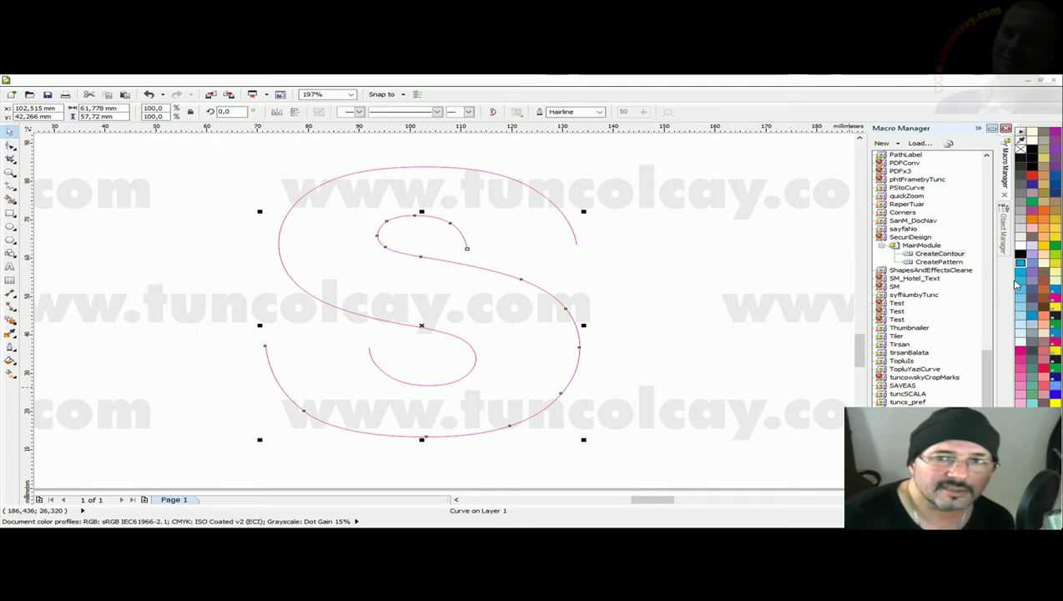
Step: Run the CreatePattern macro on both S curves in evaluation mode and move its dialog aside
shift+click(473, 351)
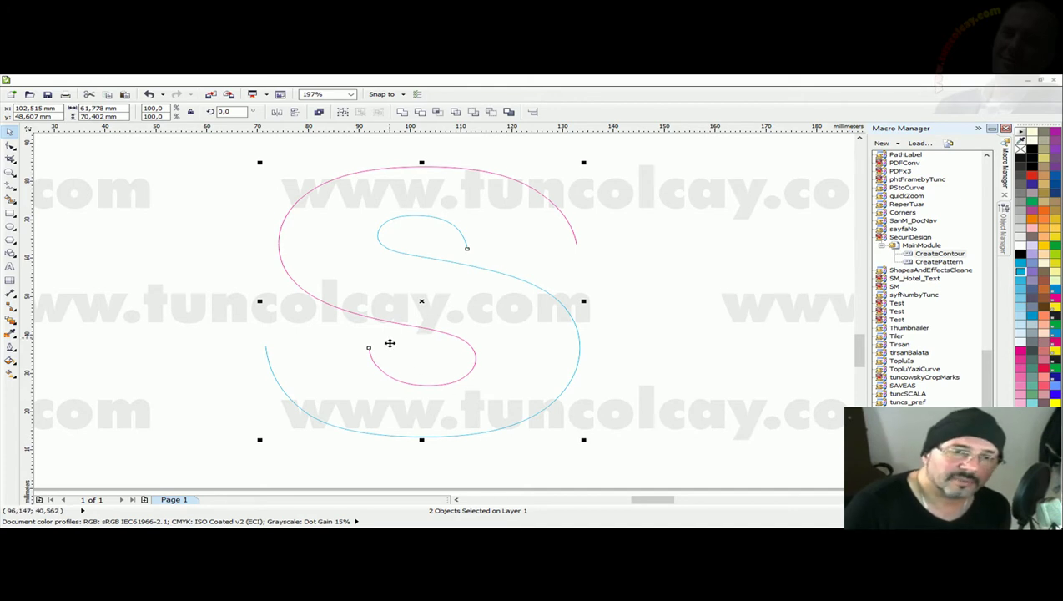
double_click(937, 262)
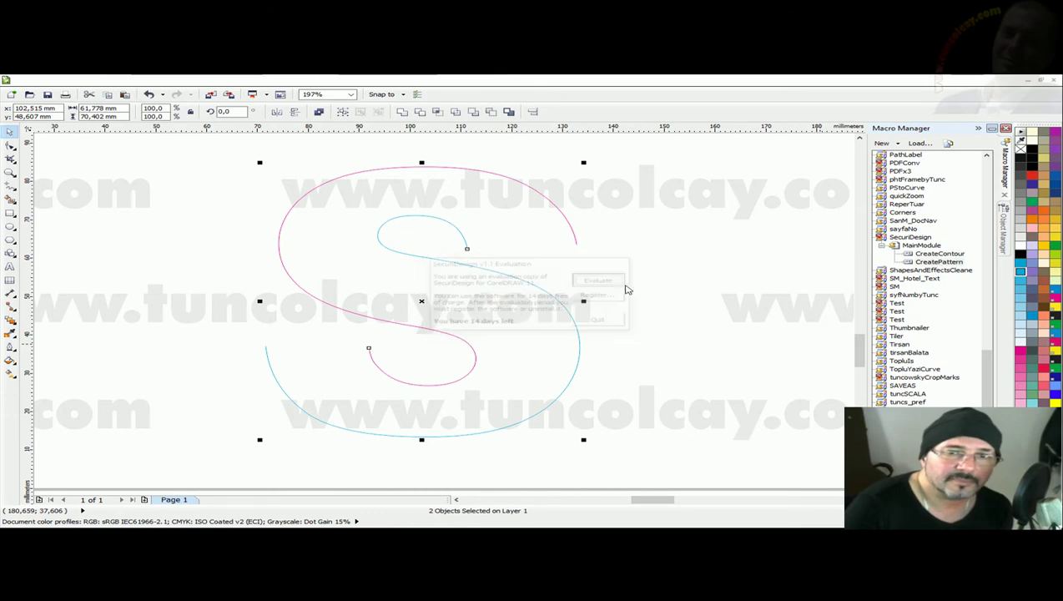
click(615, 285)
drag(640, 191, 800, 179)
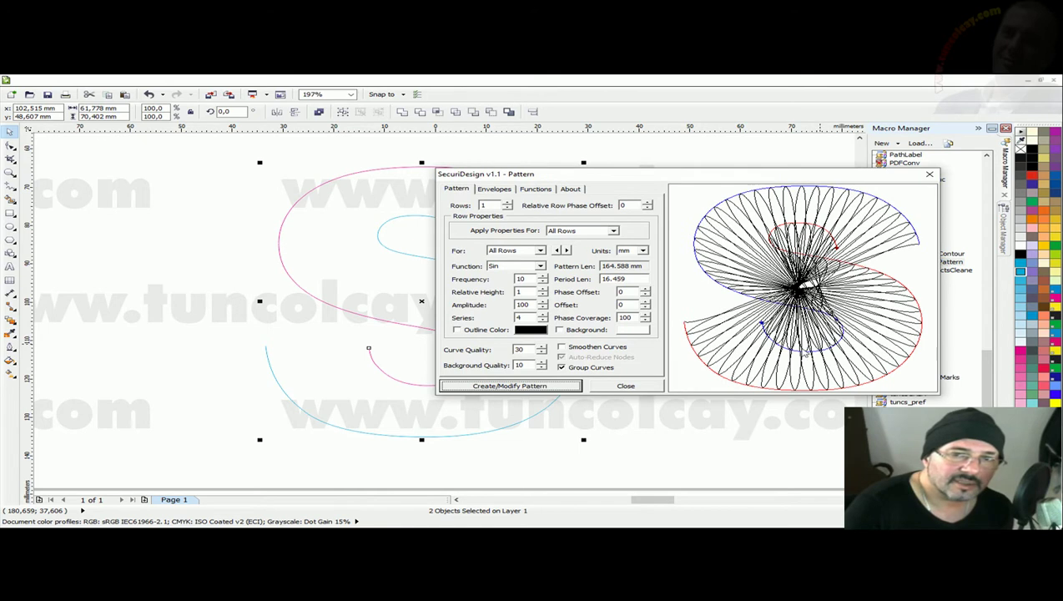
Step: Shape a custom function with amplitudes 42, 42, -38, 28, -47, 64, 0, 51, -12, 37 for harmonics 1-10, and phases 46 and -47 for 6 and 7
click(501, 191)
click(534, 190)
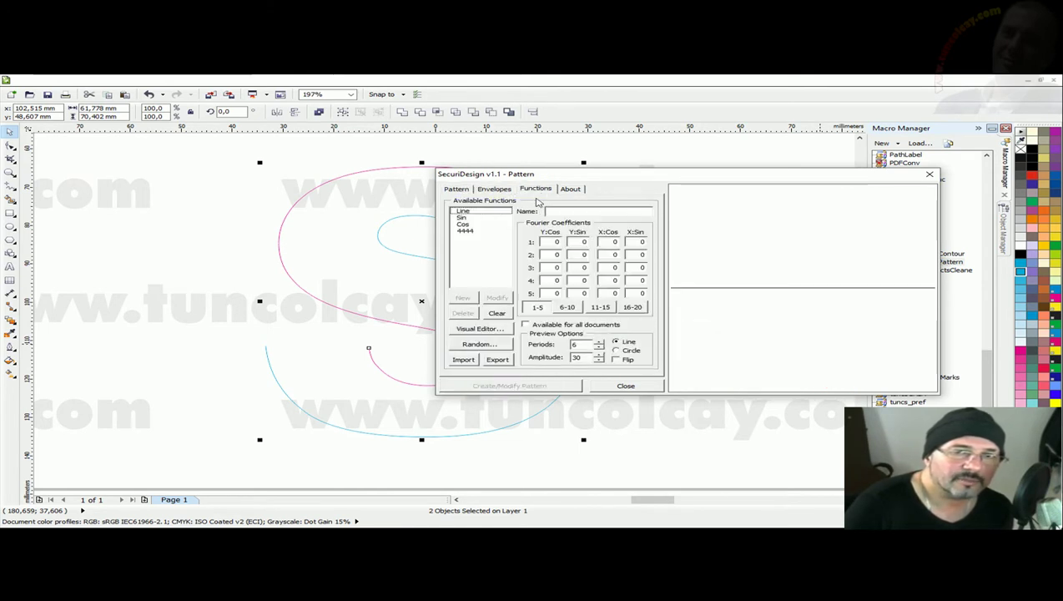
click(490, 330)
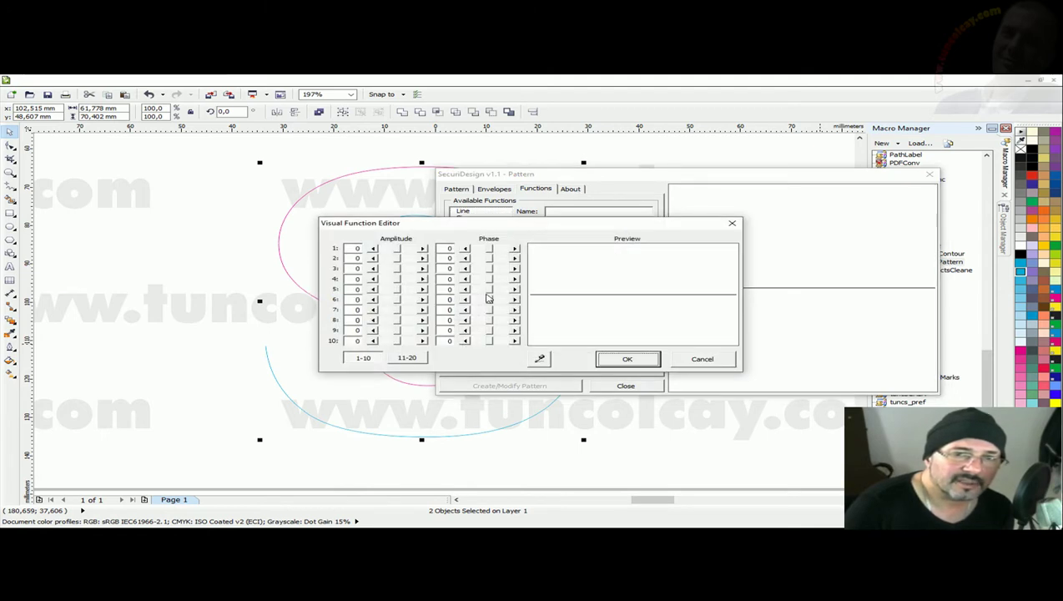
mouse_move(489, 298)
mouse_down()
mouse_move(500, 301)
mouse_move(487, 311)
mouse_up()
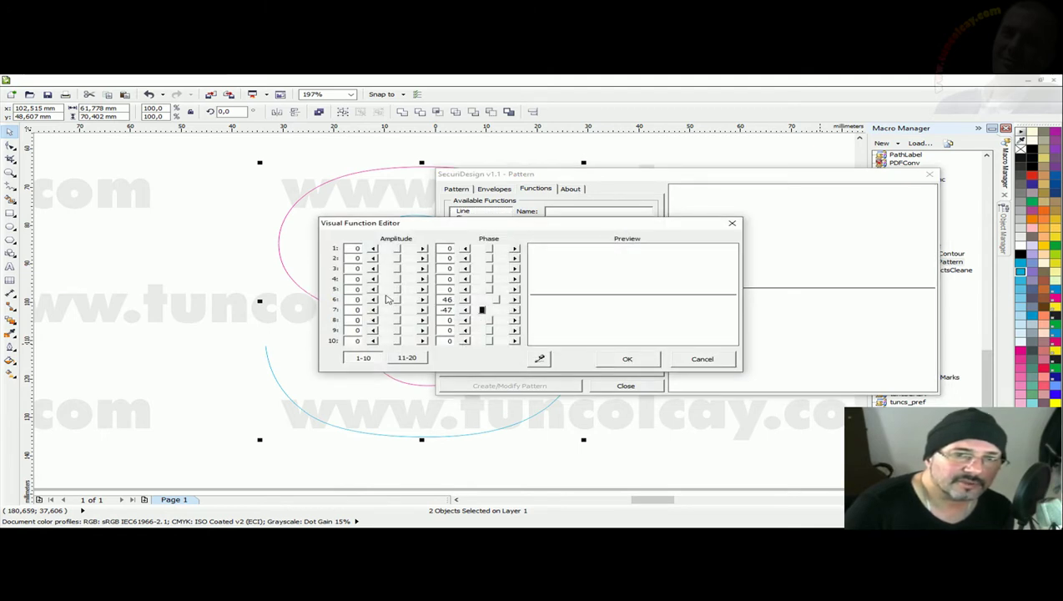
drag(396, 299, 399, 327)
drag(396, 278, 403, 247)
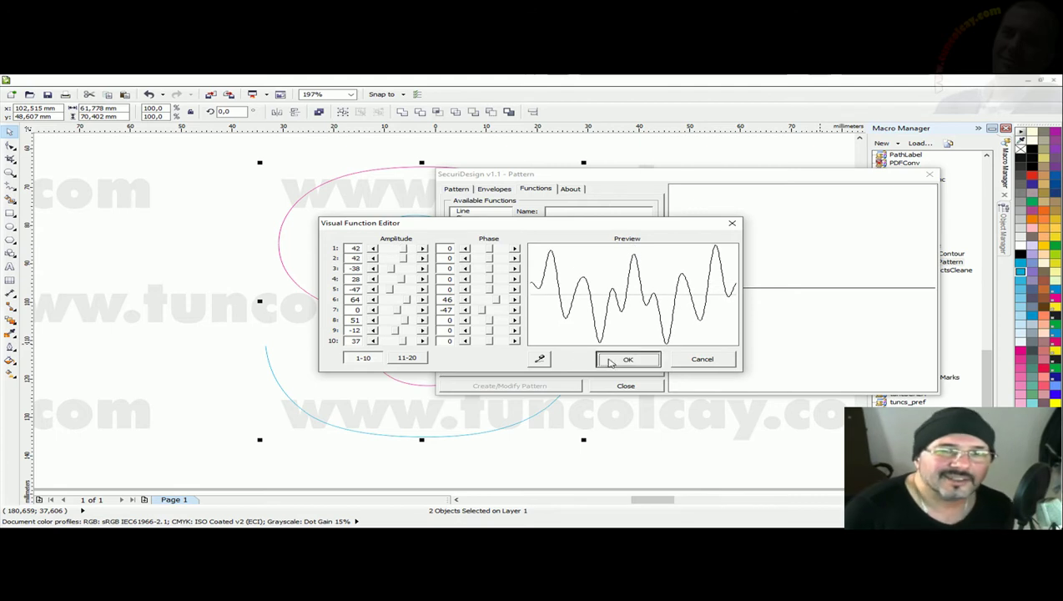
click(624, 359)
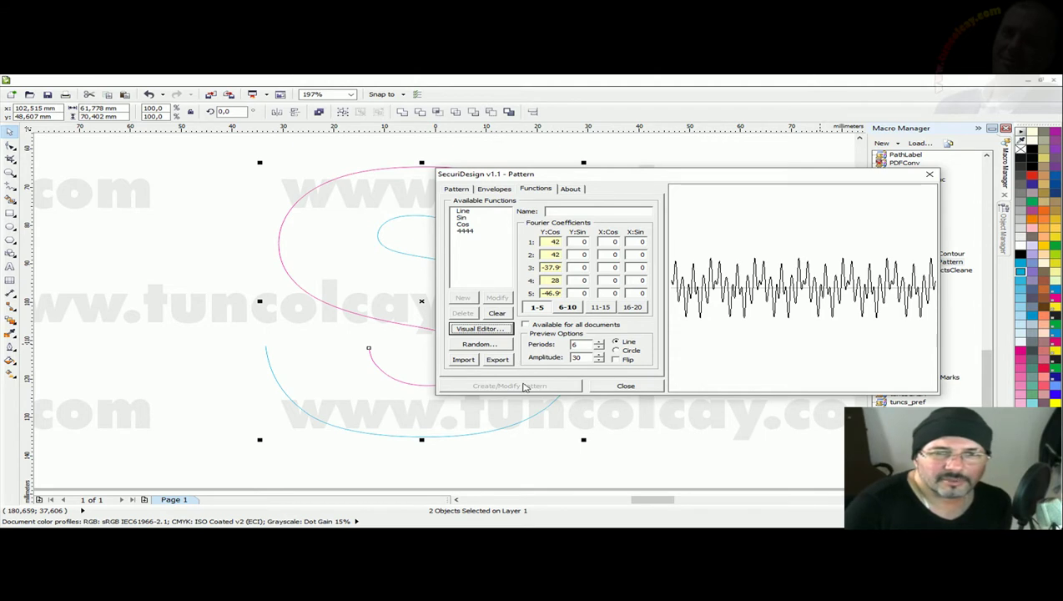
Step: Preview the custom function on a circle with Flip enabled, 9 periods and an amplitude of 15
click(626, 352)
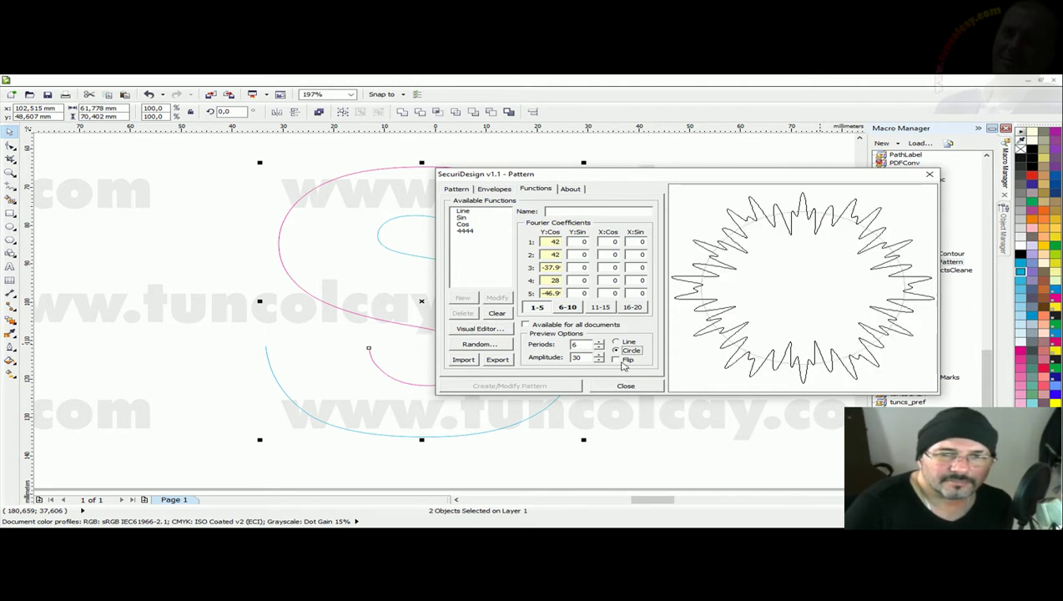
click(624, 360)
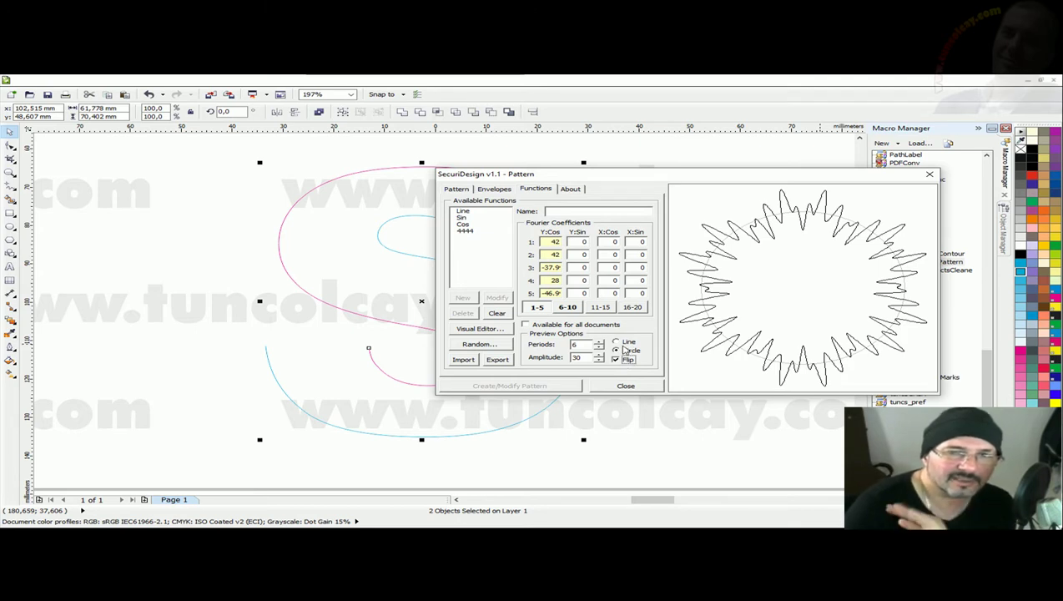
click(598, 342)
click(598, 342)
click(599, 342)
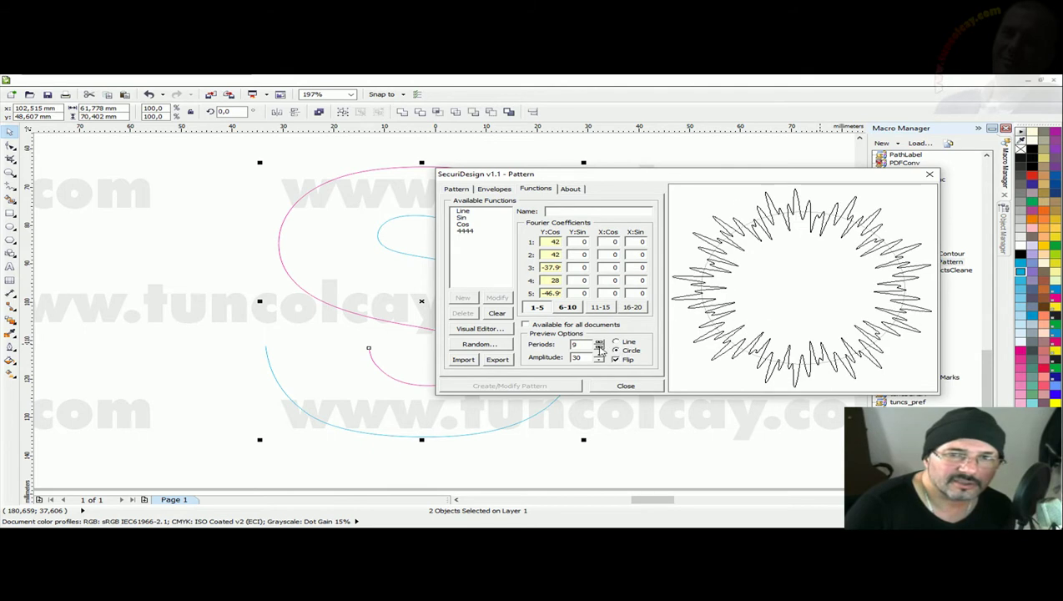
click(598, 360)
click(598, 360)
click(598, 361)
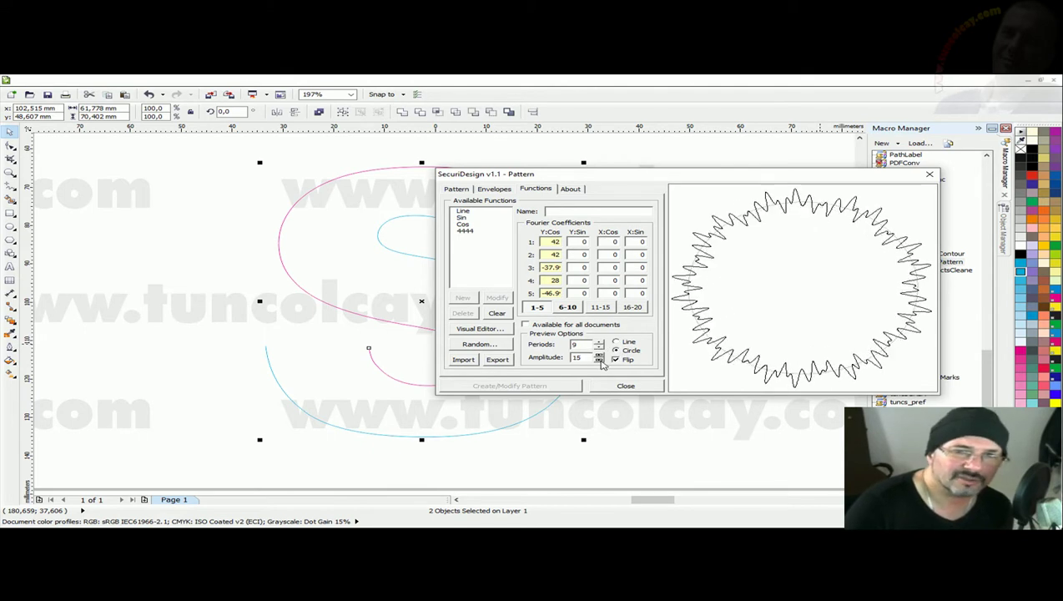
Step: Enable Smoothen Curves and Auto-Reduce Nodes in the pattern settings for the two S curves
click(459, 190)
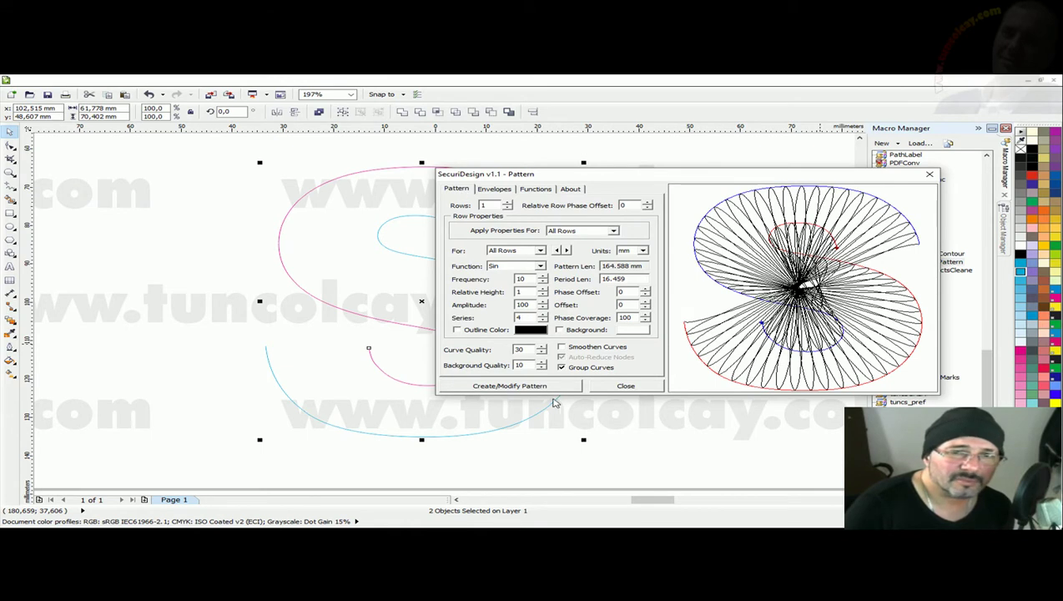
click(543, 347)
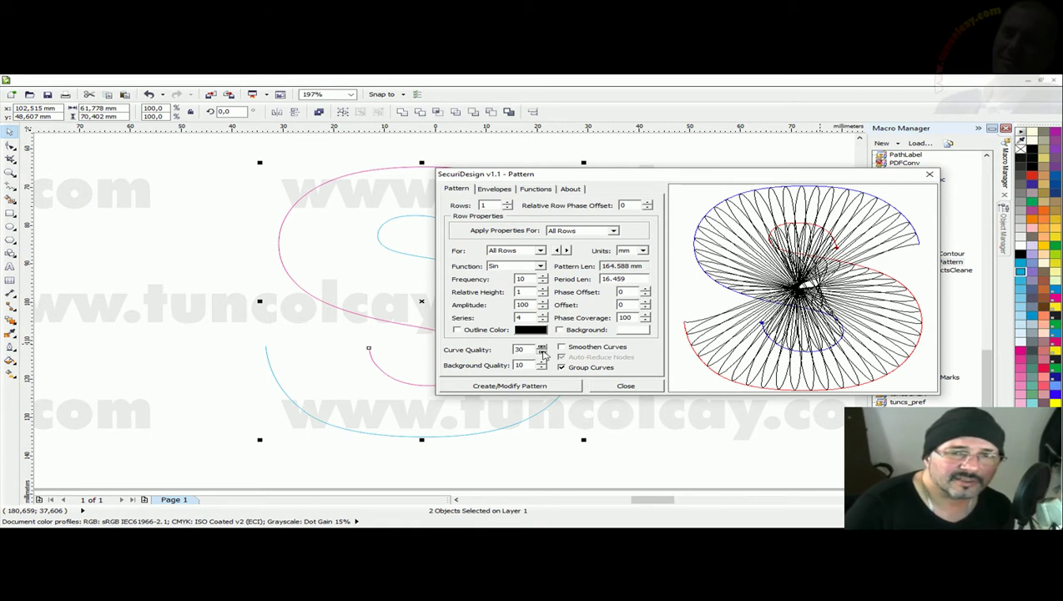
click(595, 347)
click(564, 357)
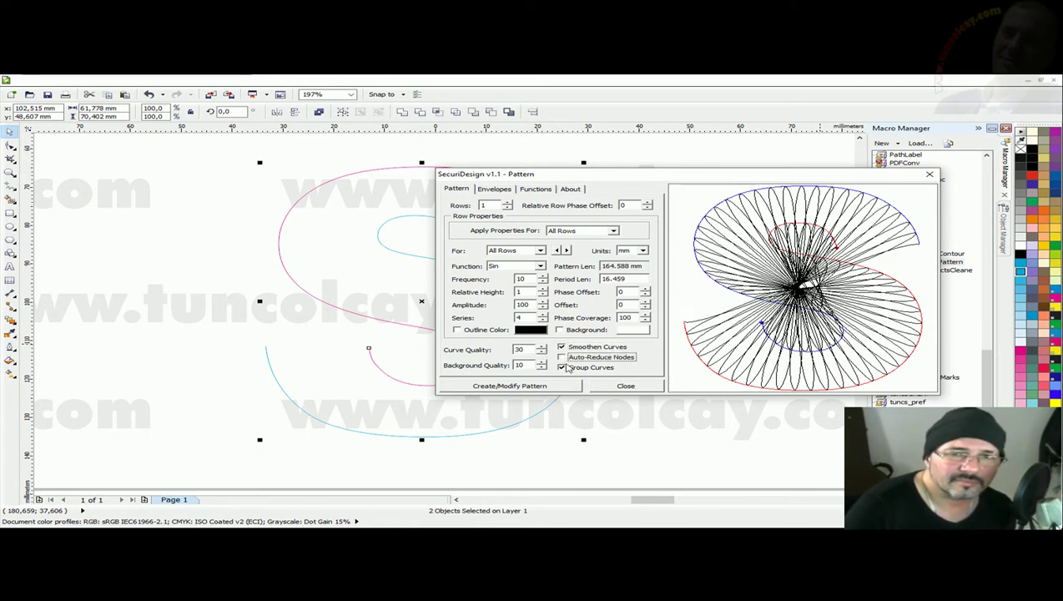
click(573, 359)
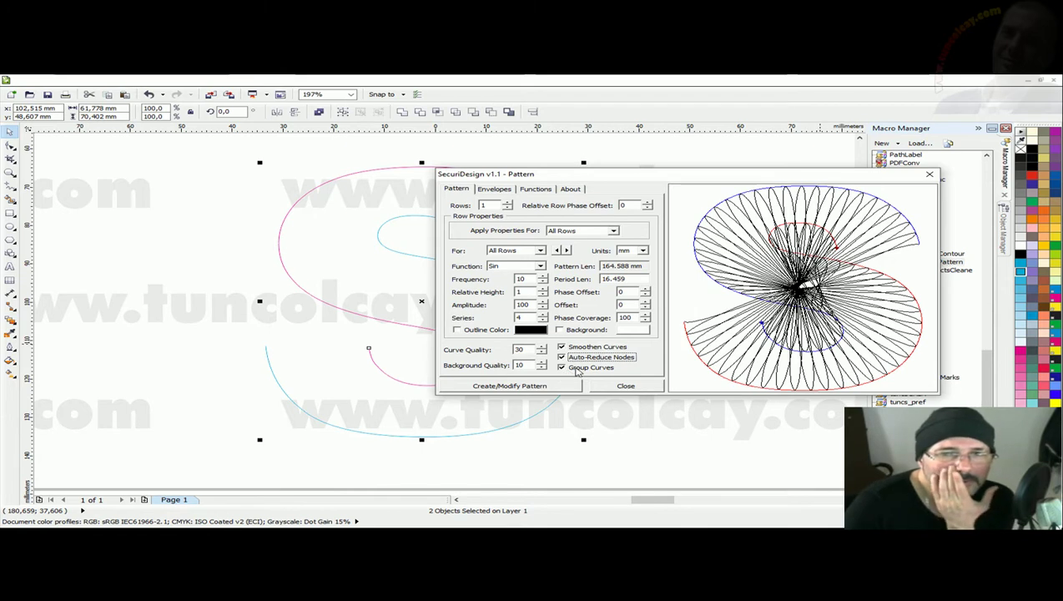
Step: Set the pattern's function to Cos and its frequency to 12 for all rows
click(542, 277)
click(542, 277)
click(542, 277)
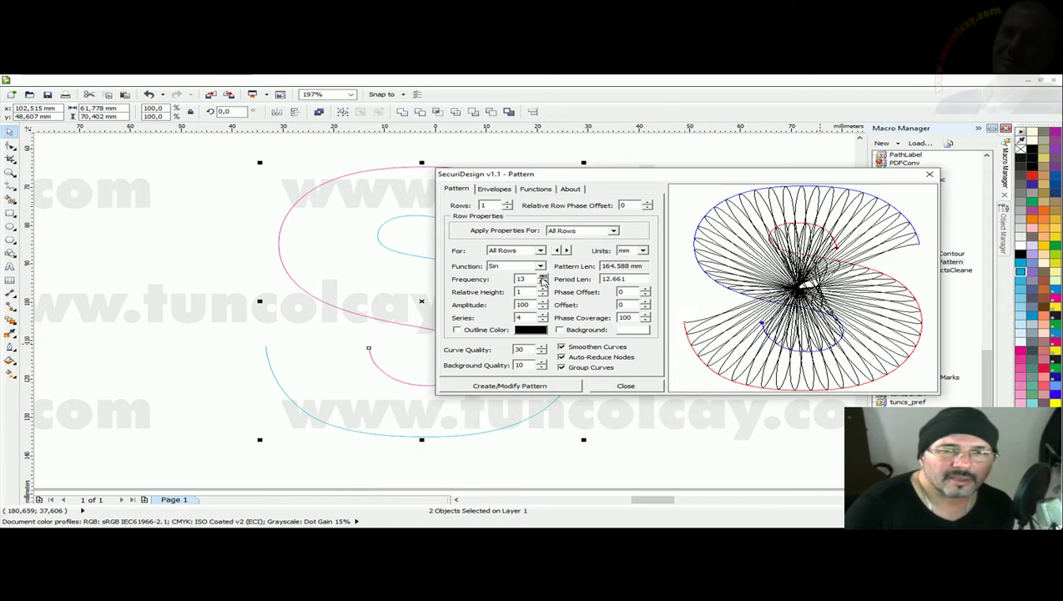
click(541, 250)
click(538, 259)
click(541, 265)
click(522, 285)
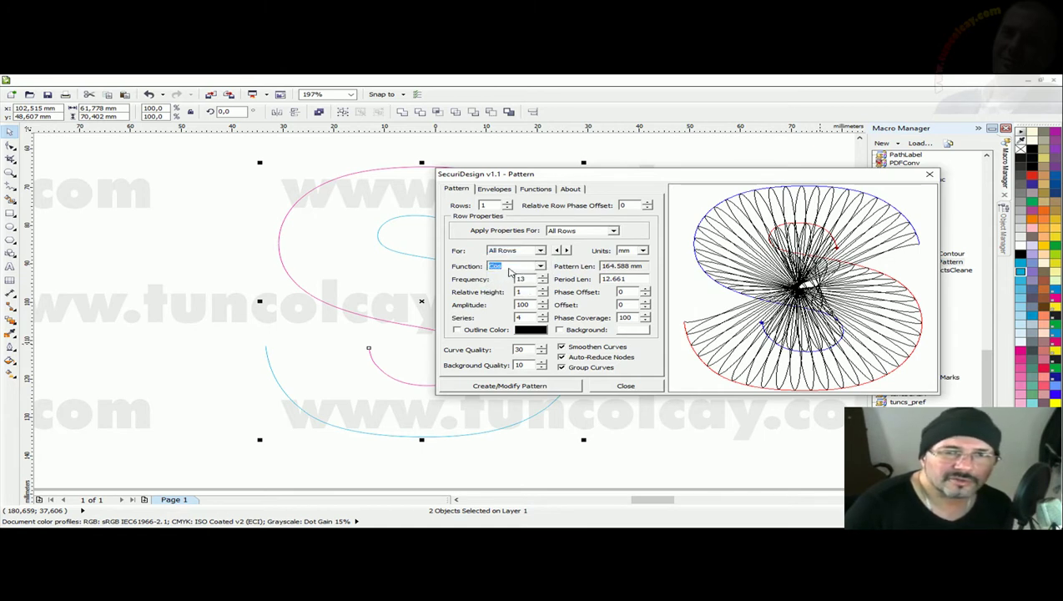
click(542, 276)
click(543, 276)
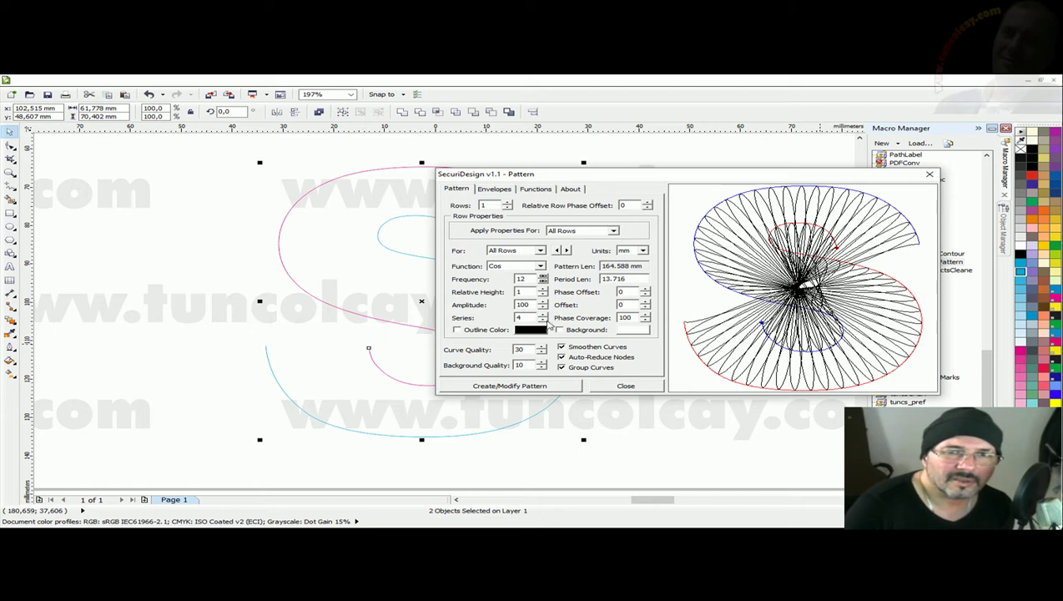
Step: Check the envelope settings and set the pattern's curve quality to 45 and background quality to 20
click(497, 190)
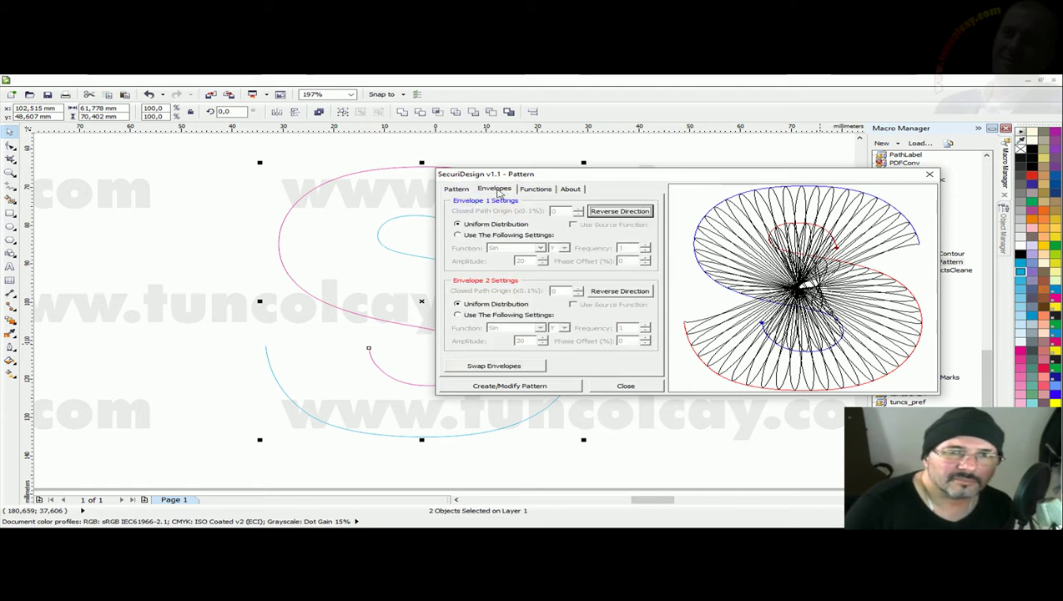
click(454, 190)
key(Tab)
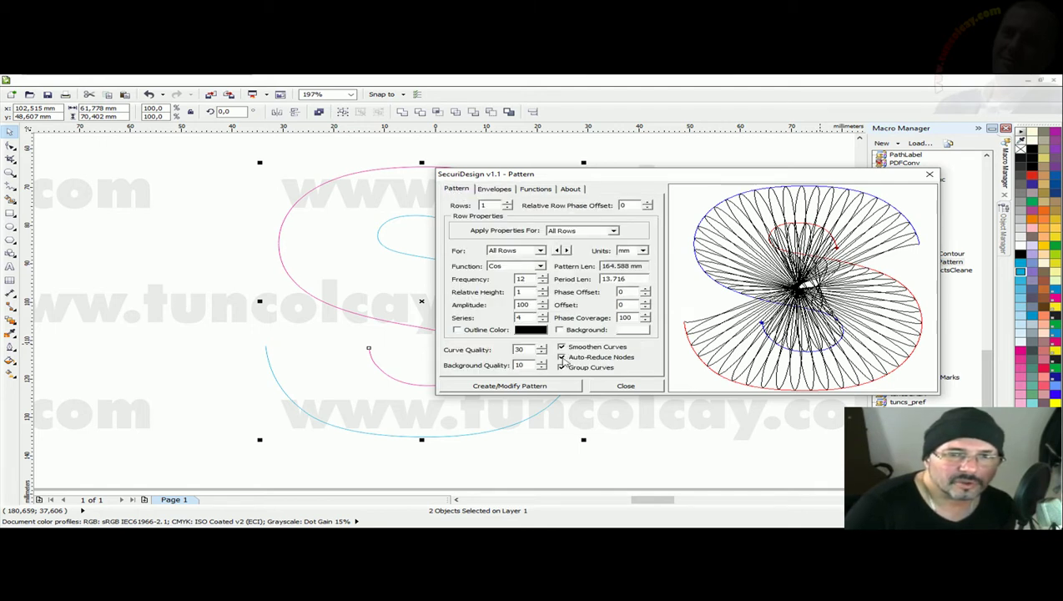
click(542, 347)
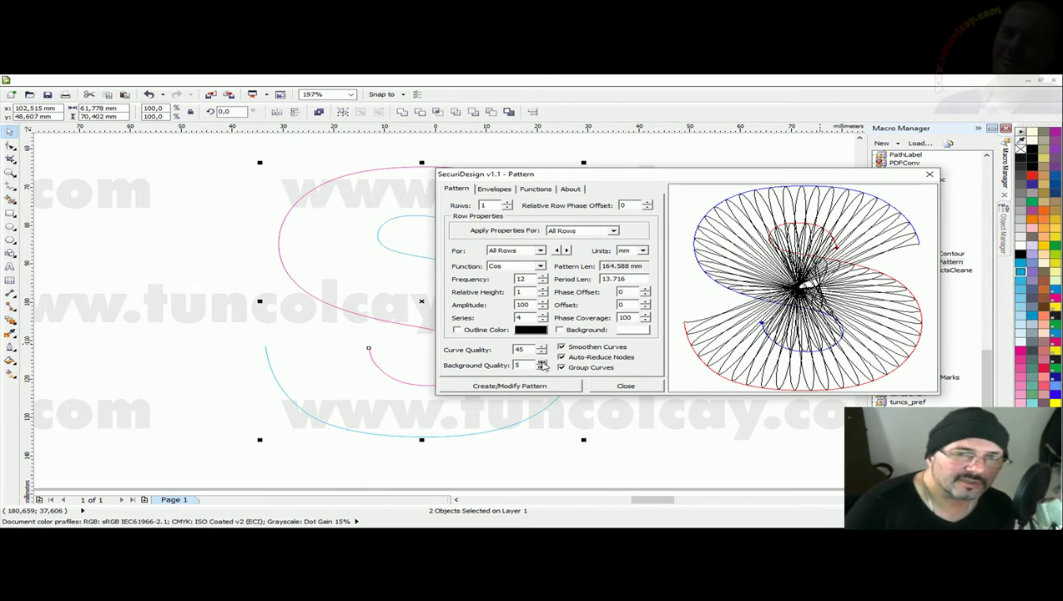
click(501, 189)
click(464, 190)
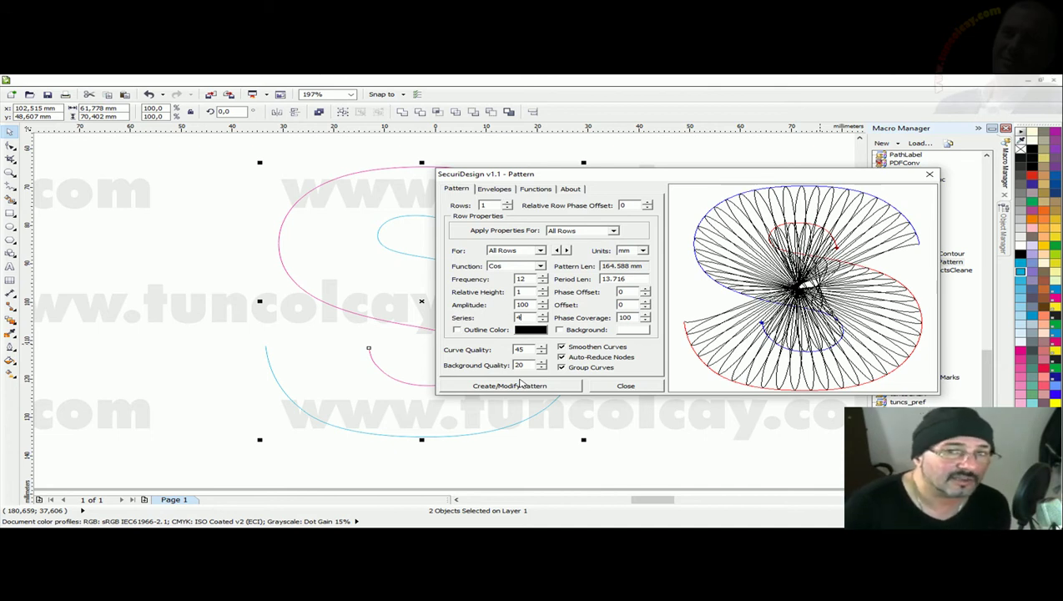
Step: Create the guilloche pattern between the two S curves and close the SecuriDesign Pattern dialog
click(519, 388)
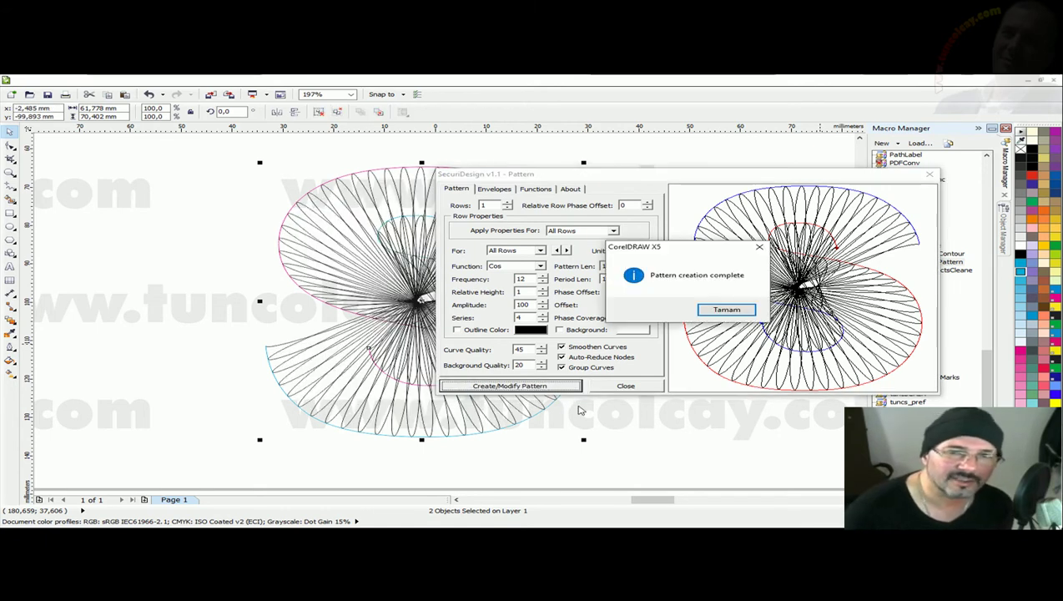
click(726, 309)
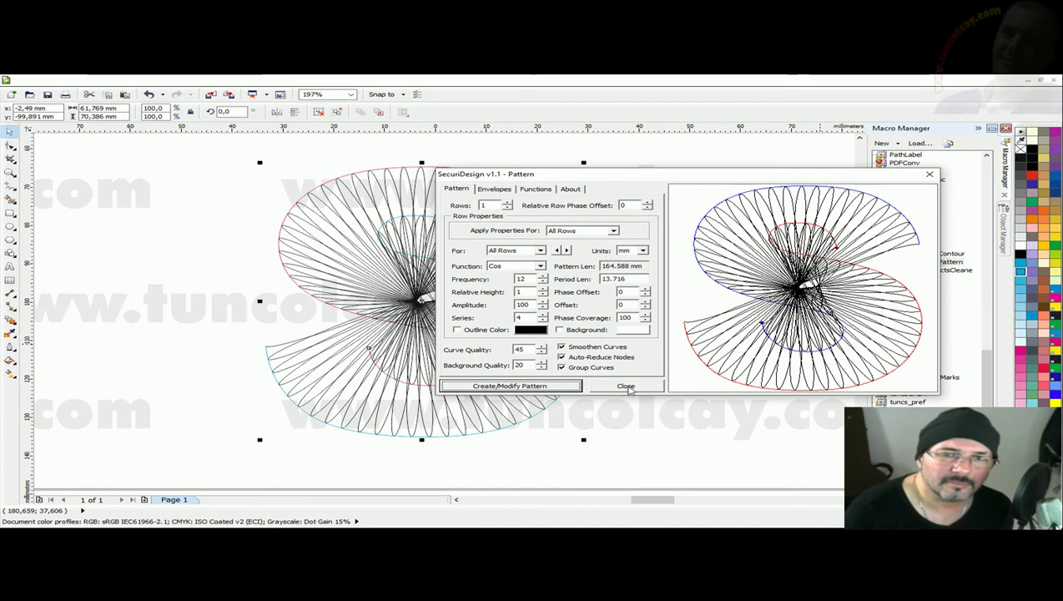
click(626, 385)
click(634, 312)
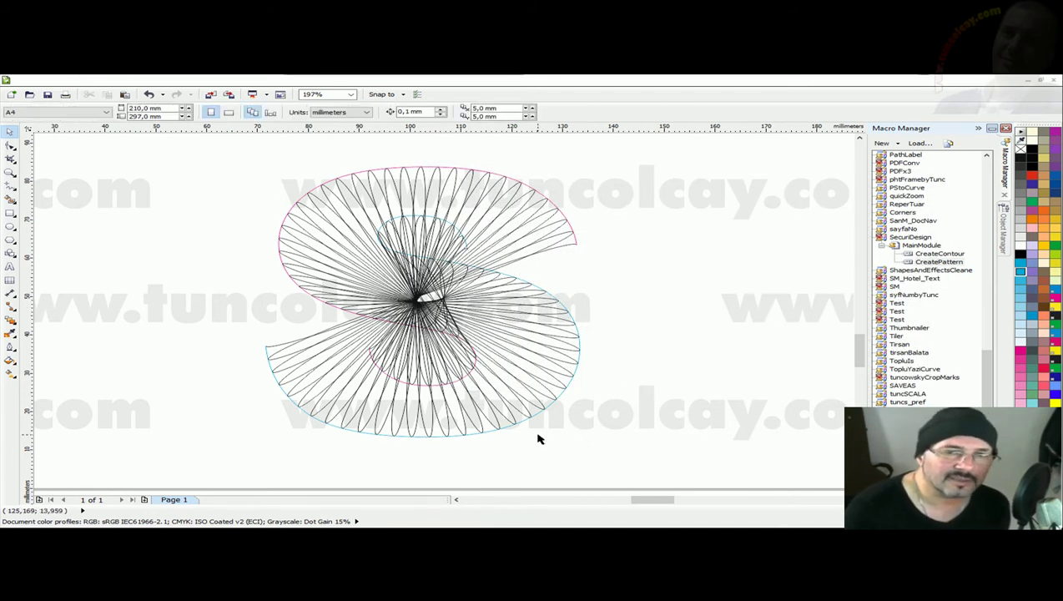
Step: Examine the finished S pattern and compare it with the sample guilloche rosettes beside the page
scroll(584, 368, down, 3)
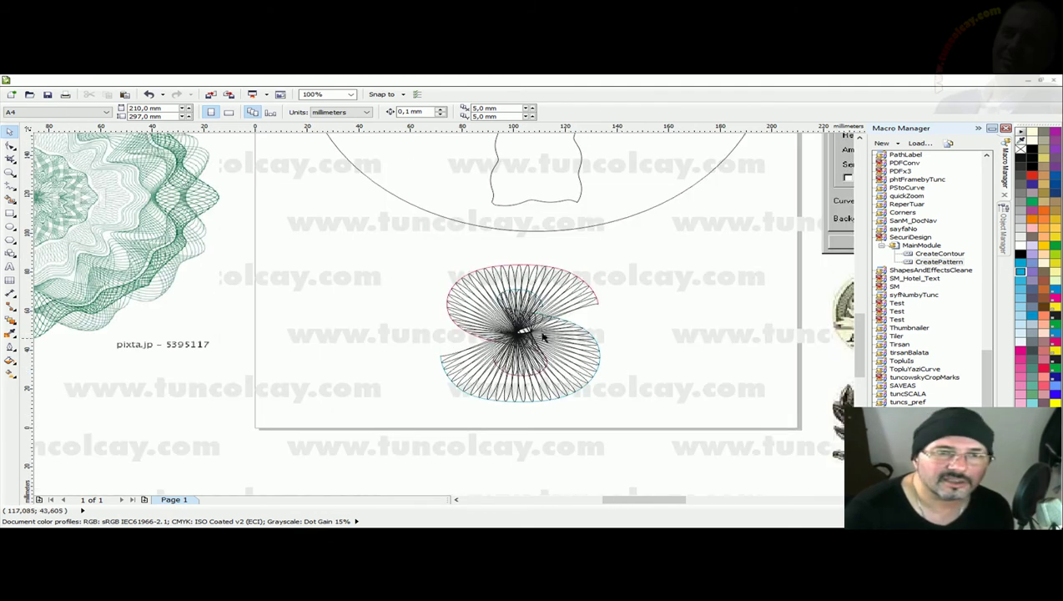
scroll(394, 354, down, 3)
drag(312, 299, 427, 363)
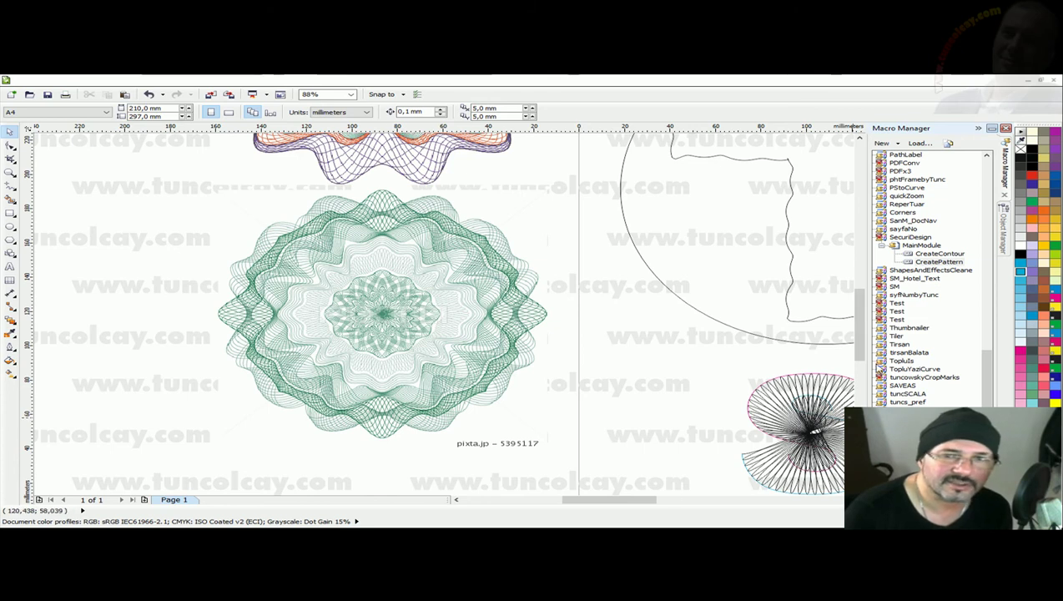
scroll(861, 311, up, 3)
drag(627, 498, 657, 497)
scroll(850, 317, up, 3)
double_click(973, 262)
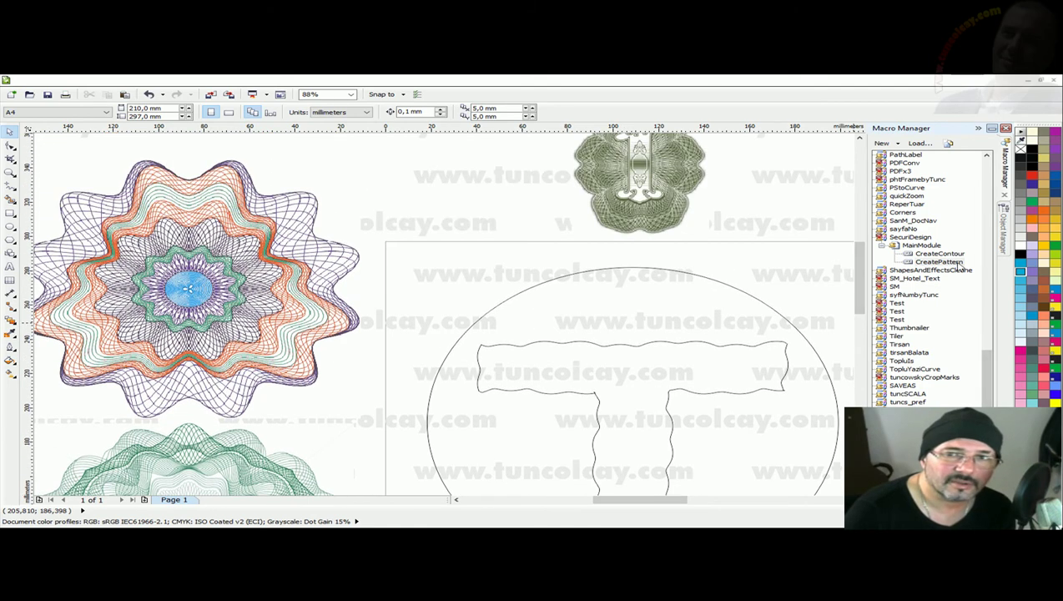
click(621, 323)
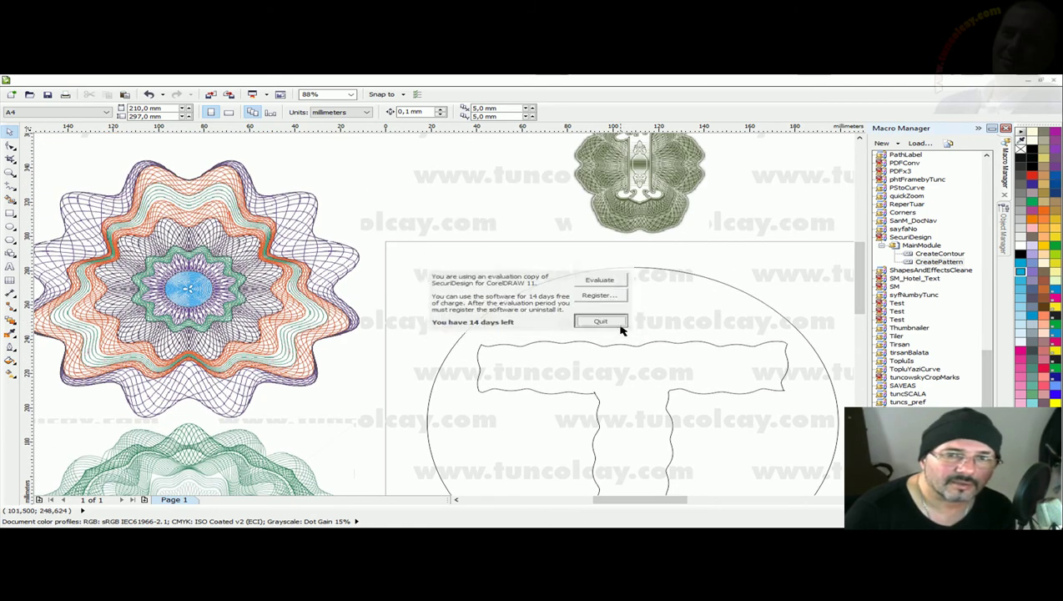
double_click(940, 262)
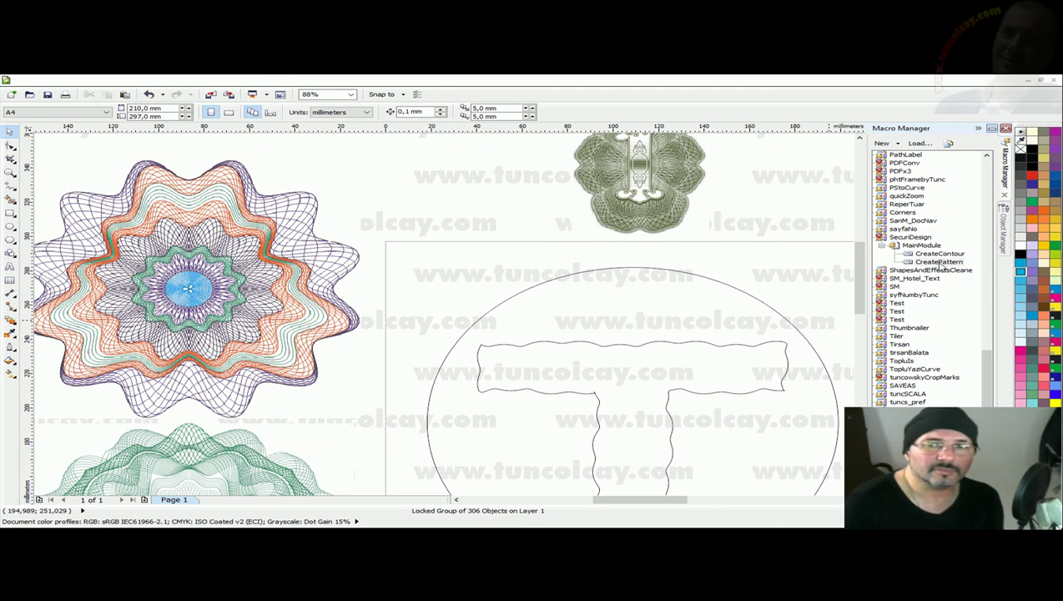
click(600, 320)
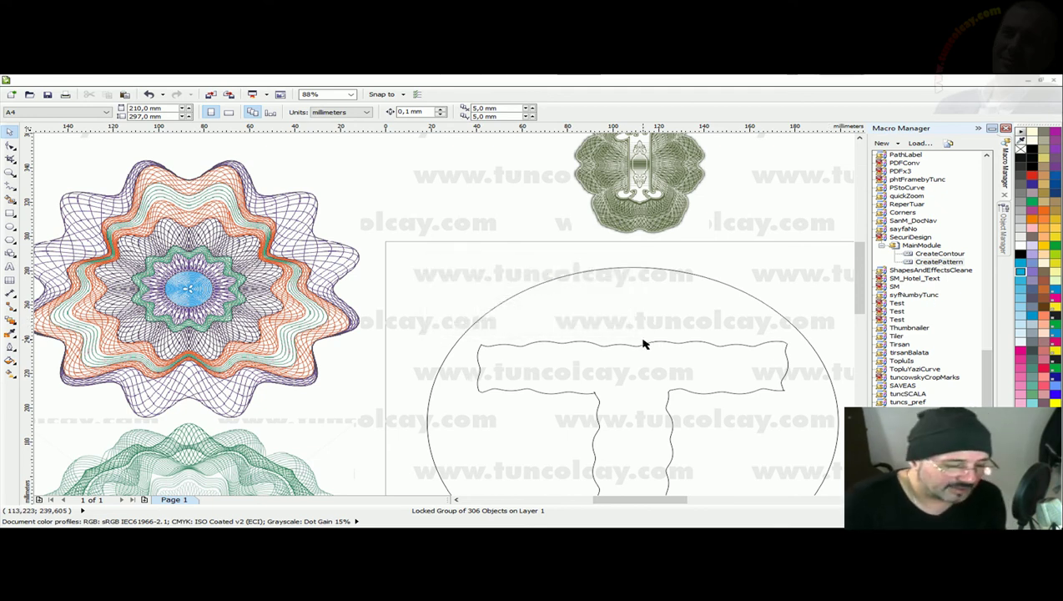